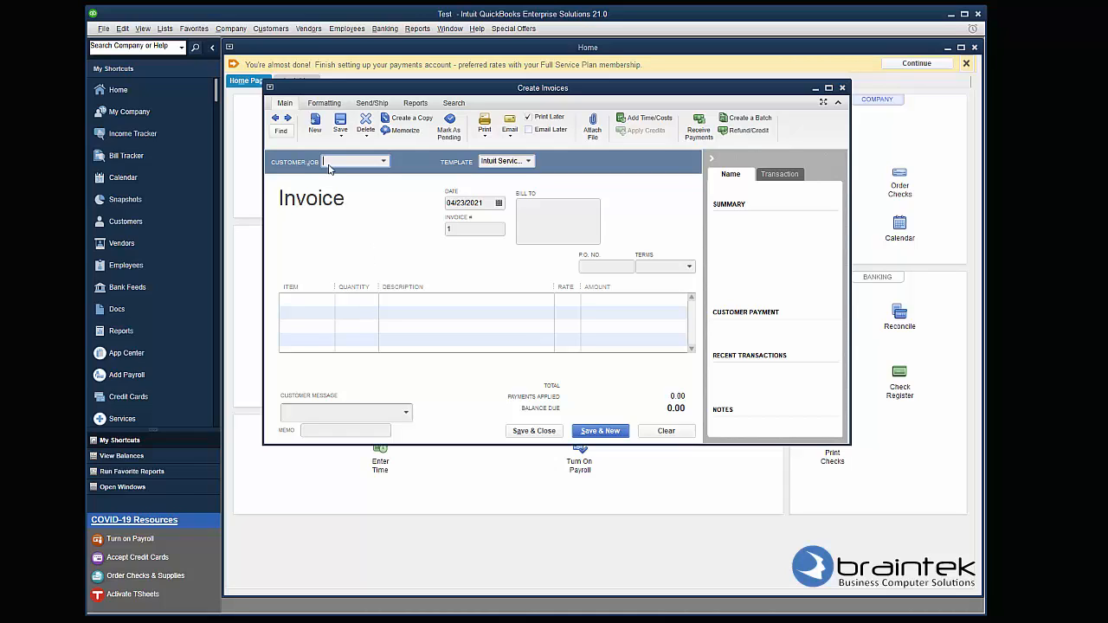
Review the available invoice templates in the template manager without changing the selection.
click(321, 105)
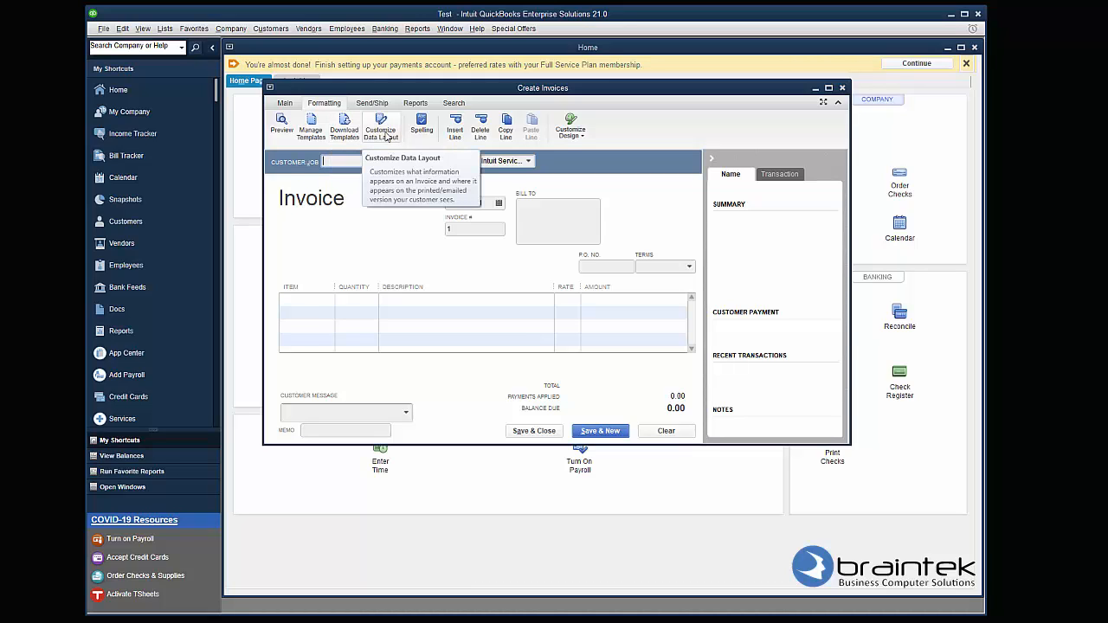
click(309, 132)
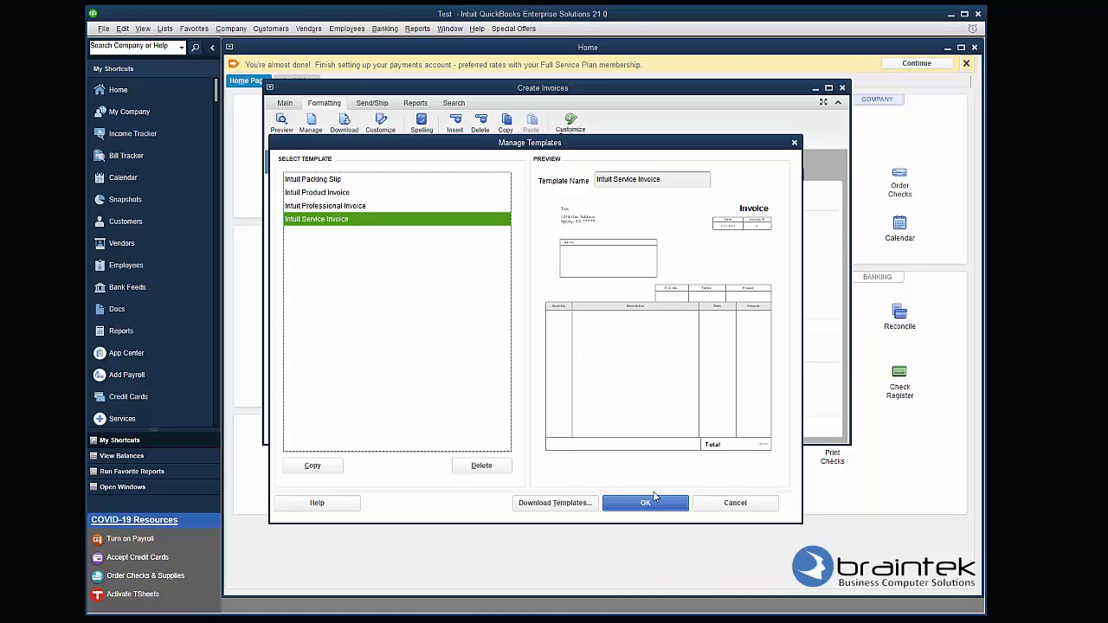
click(741, 504)
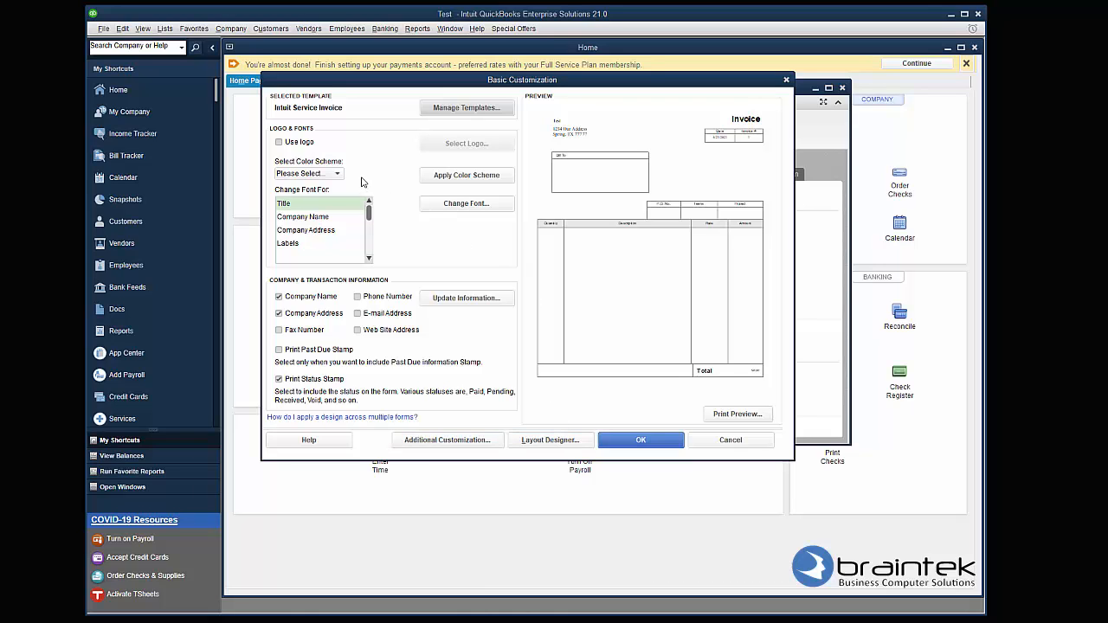
Enable the logo on the Intuit Service Invoice template using the image Logo-Only_120.png, accepting the copy into the company images folder.
click(302, 143)
scroll(467, 191, down, 5)
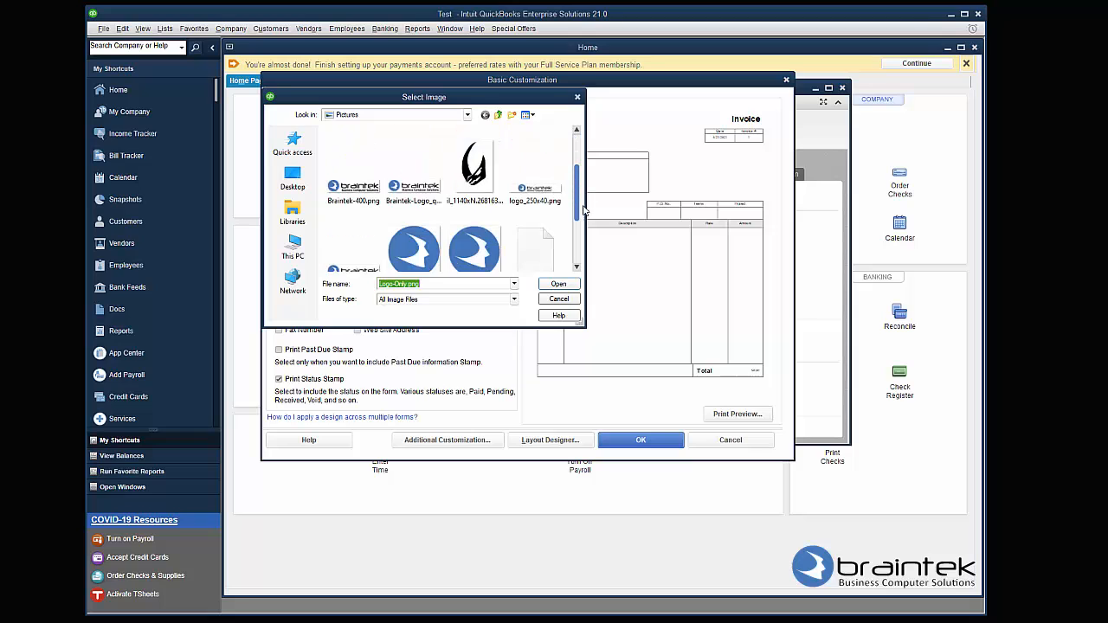
click(483, 220)
click(558, 284)
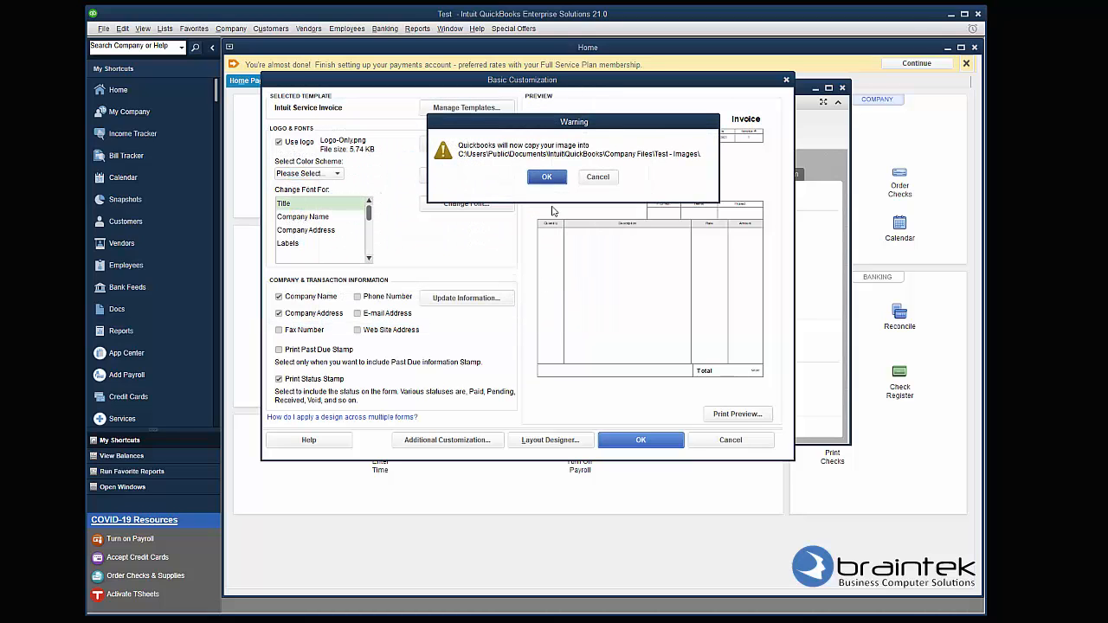
click(544, 174)
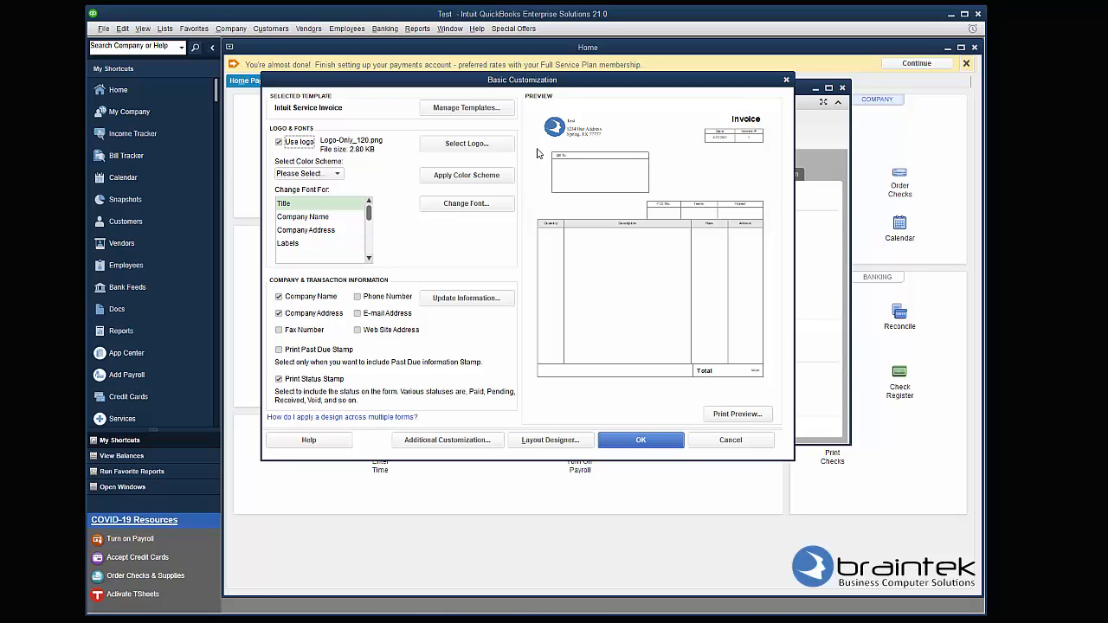
Apply the Blue color scheme to the invoice template.
click(312, 177)
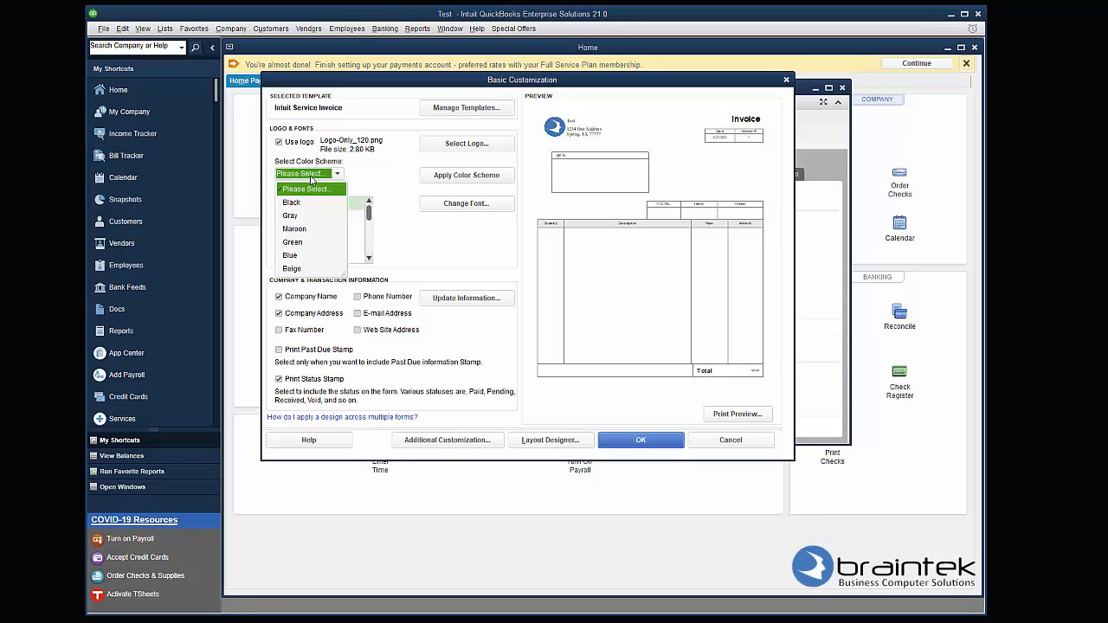
click(291, 257)
click(459, 179)
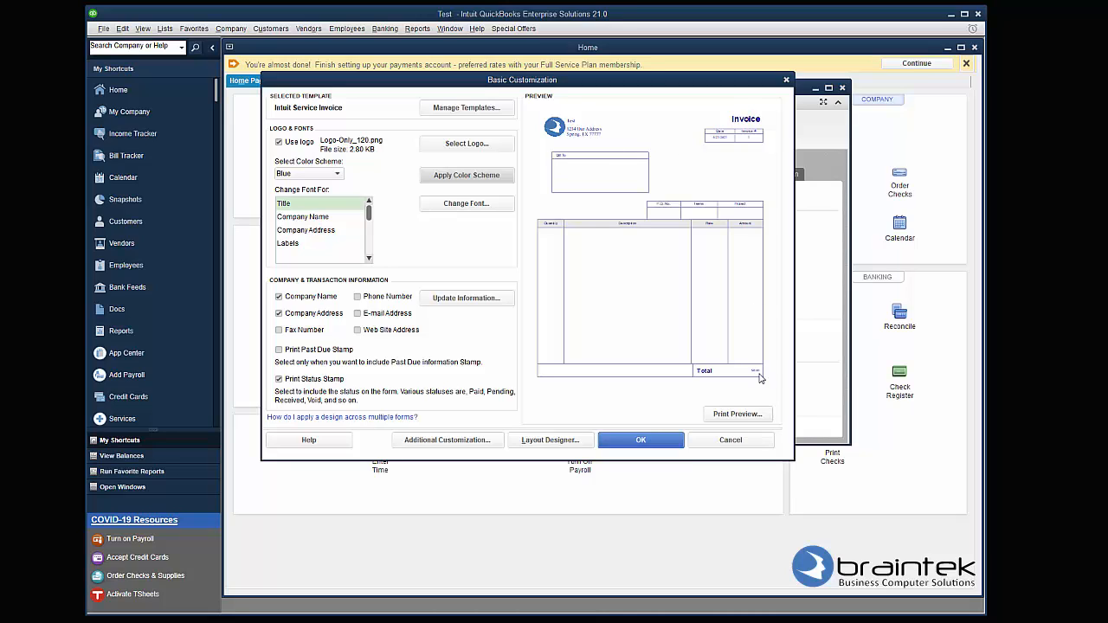
click(320, 217)
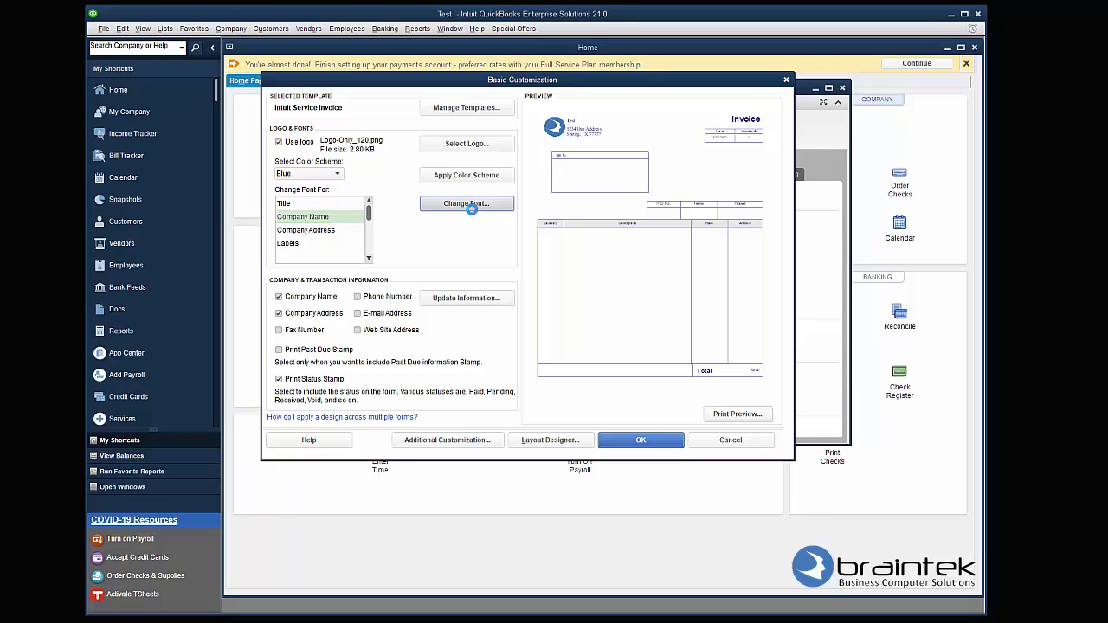
click(463, 204)
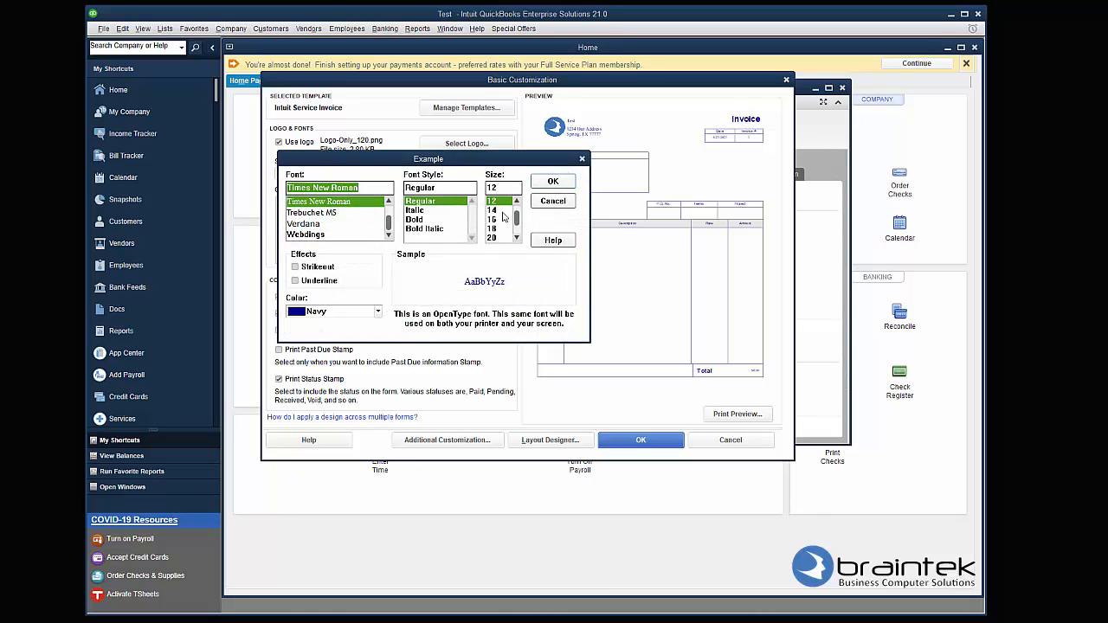
click(499, 214)
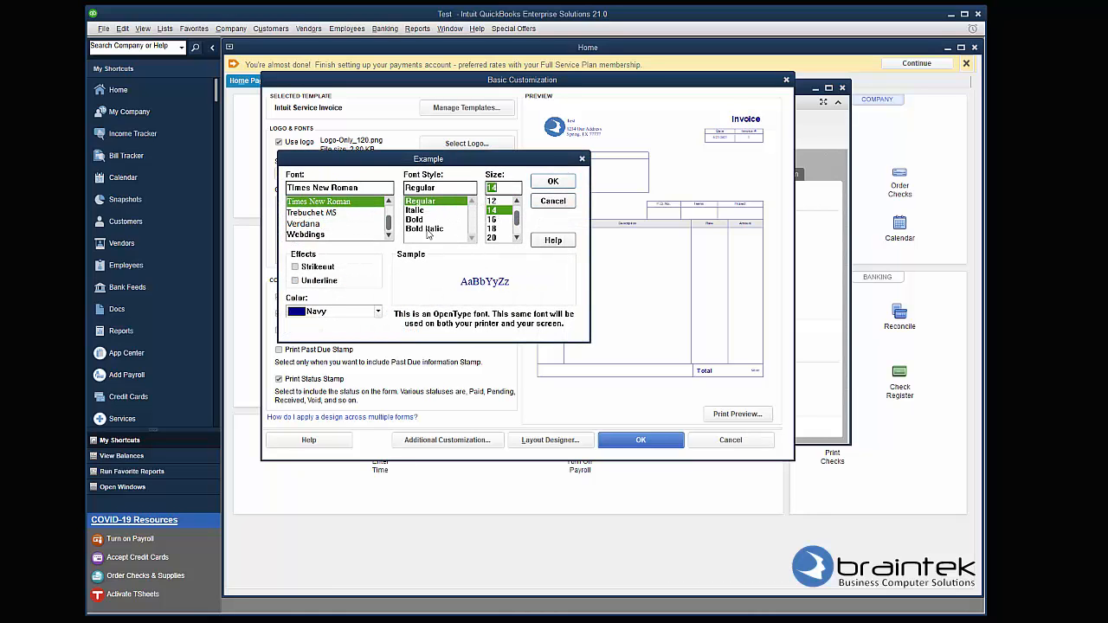
click(377, 311)
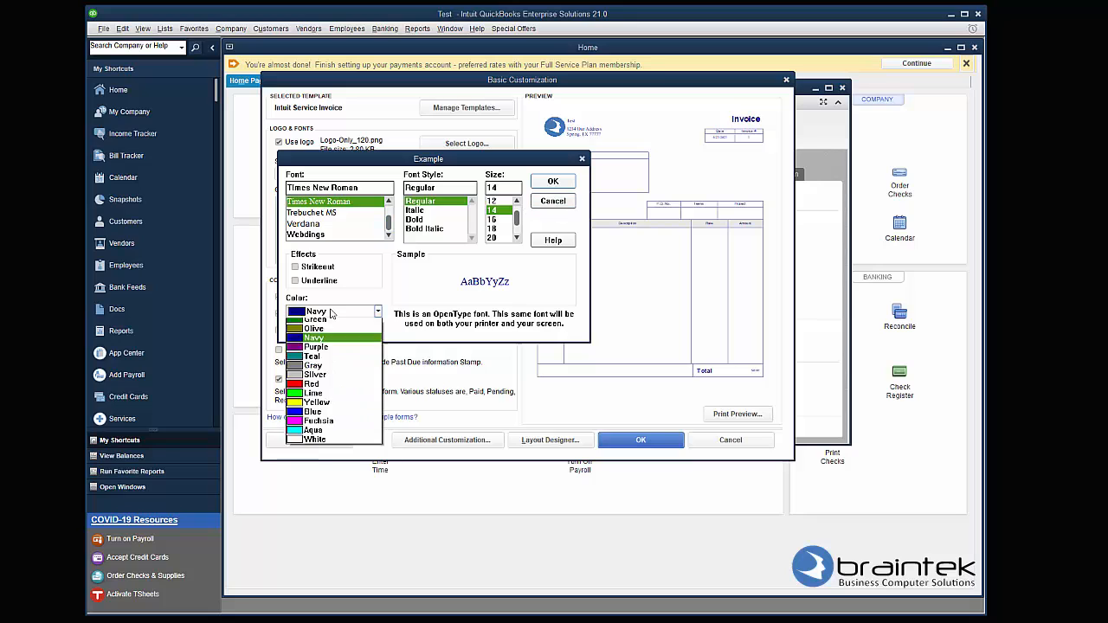
click(391, 296)
click(554, 200)
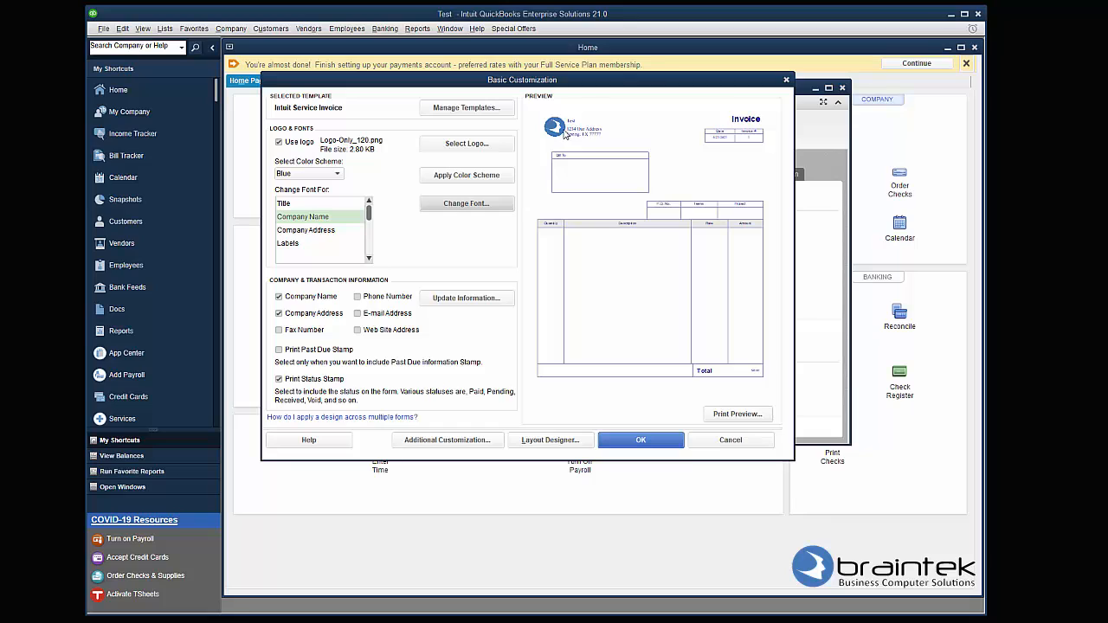
Include the company phone number on the invoice and open a copy of the template in the Layout Designer.
click(357, 297)
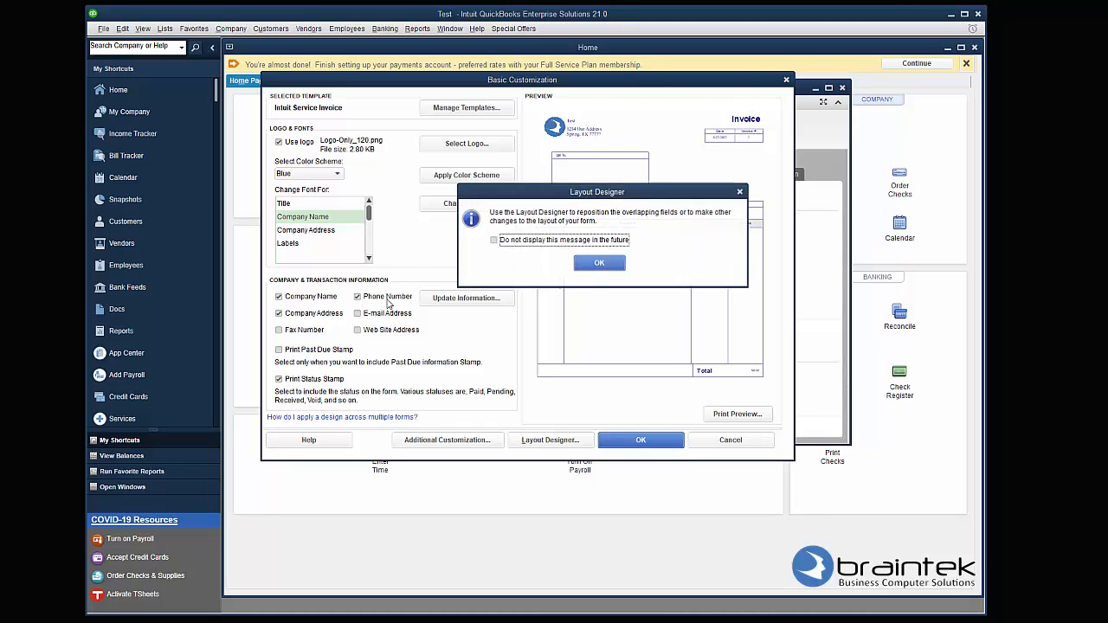
click(596, 265)
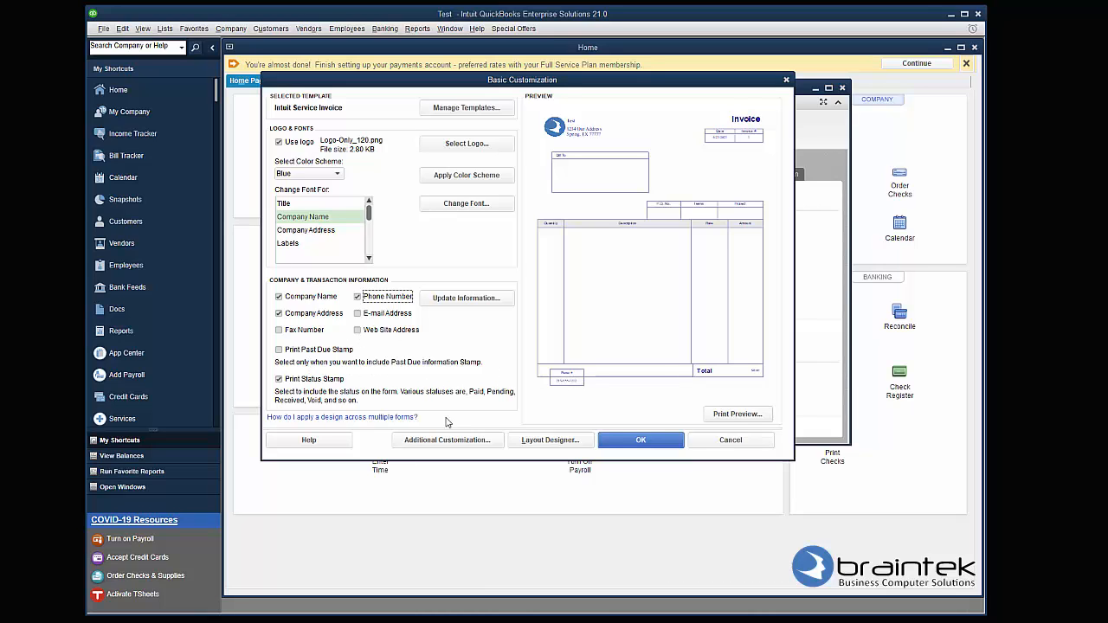
click(557, 442)
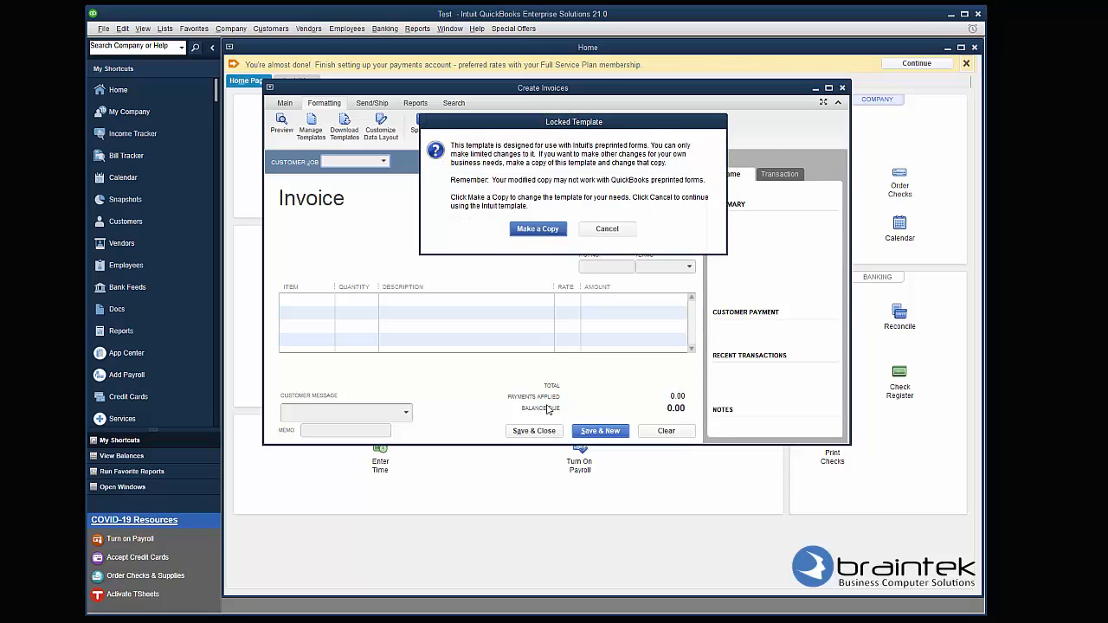
click(537, 230)
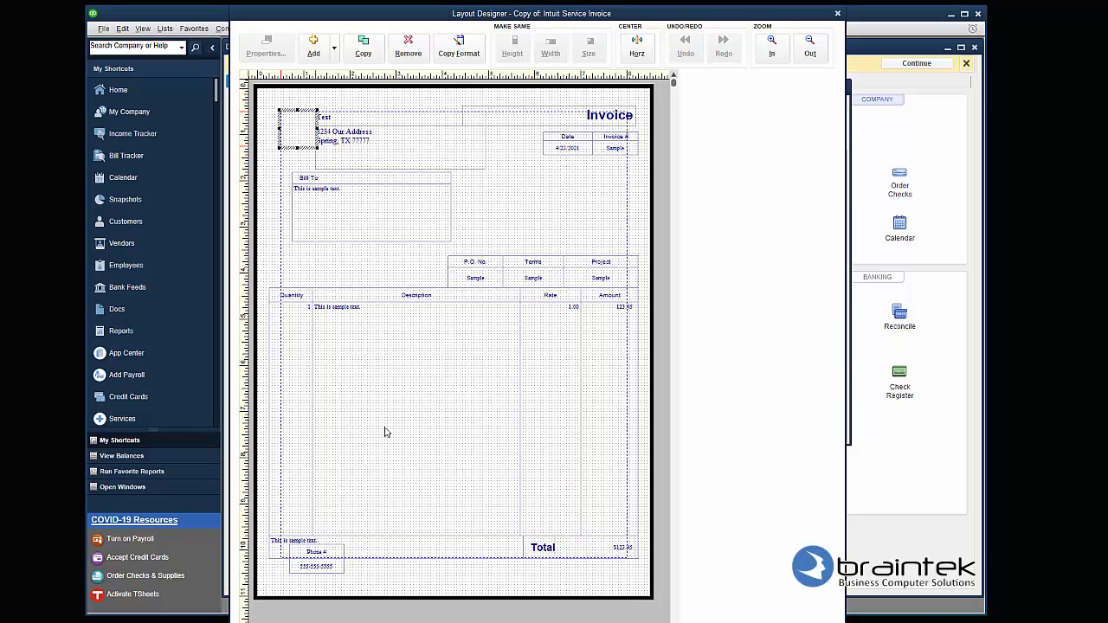
Move the Phone # label and its data field together beside the Bill To box, and remove the label.
click(321, 563)
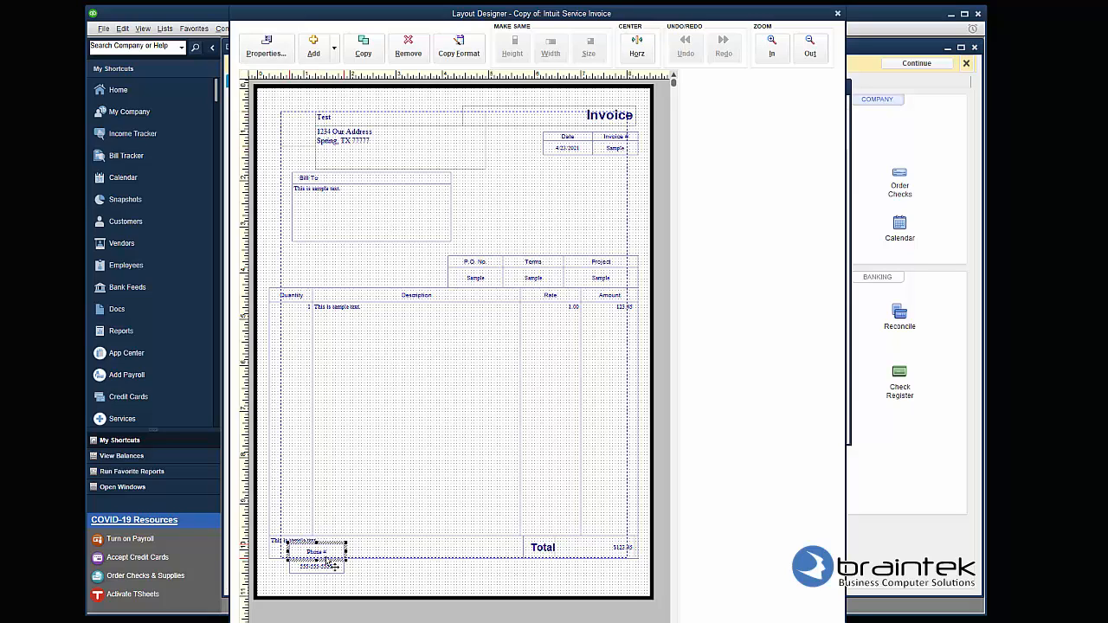
shift+click(334, 567)
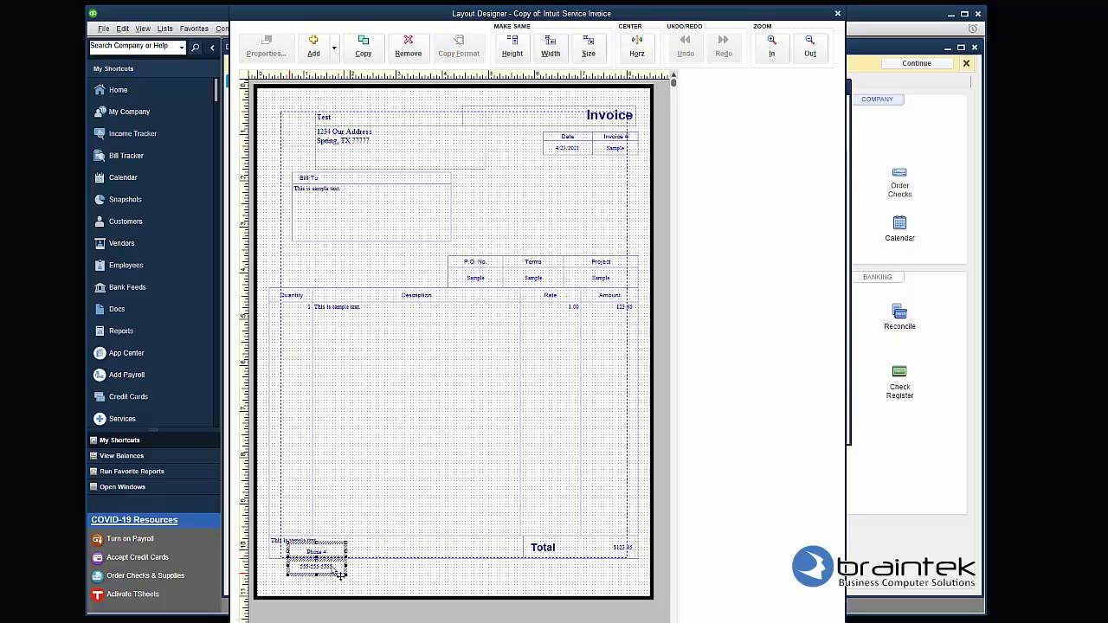
drag(340, 575, 511, 196)
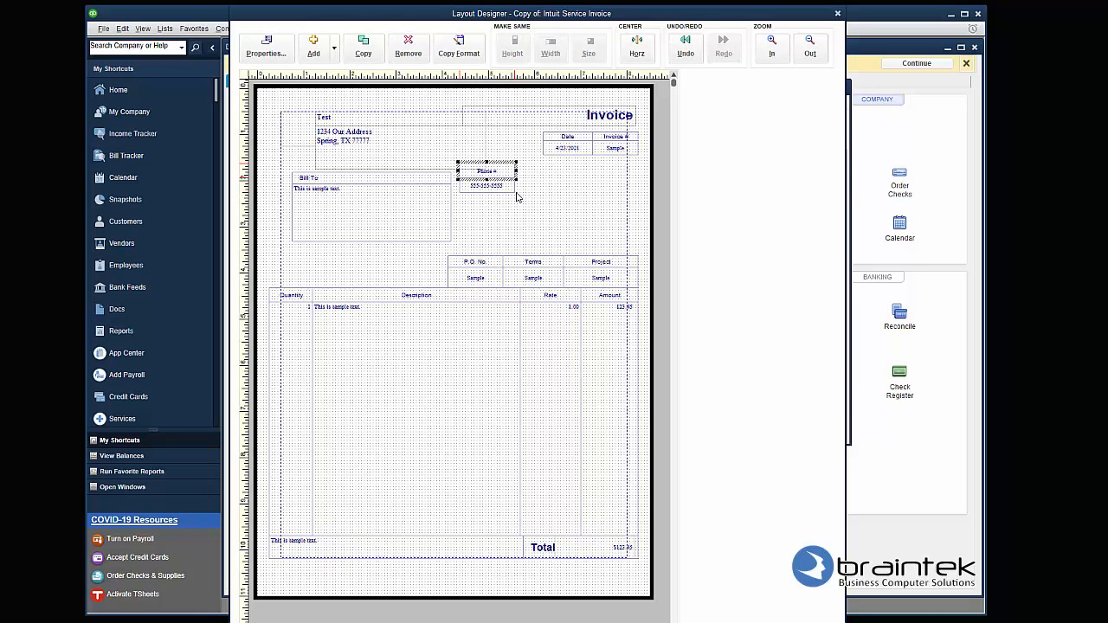
click(516, 198)
Format the phone number data field with left horizontal justification, an adjusted font and no borders.
click(506, 191)
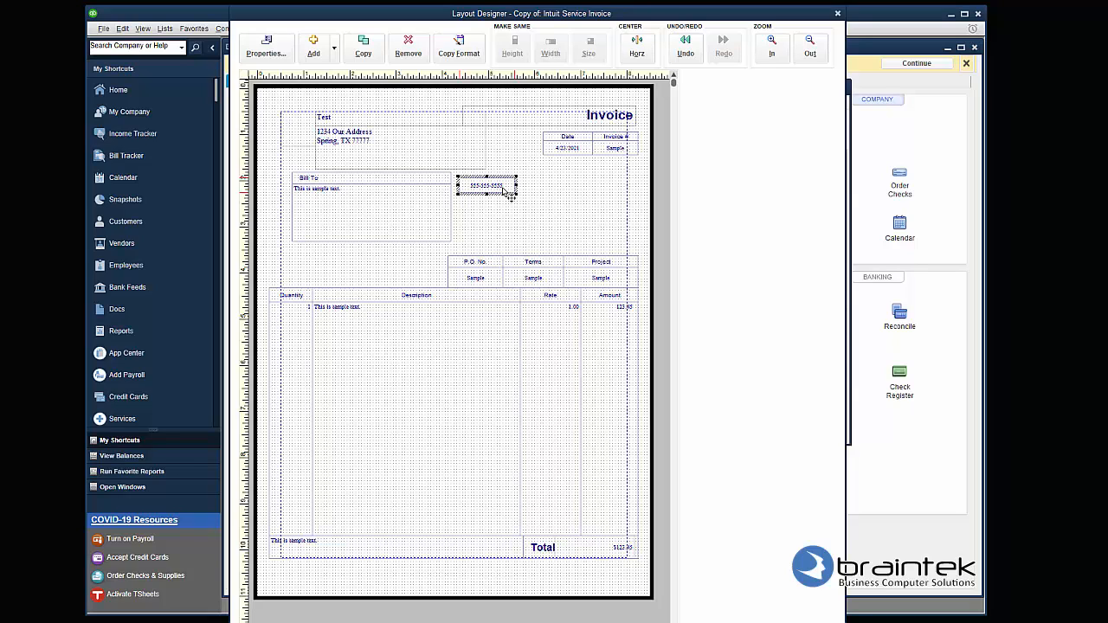
click(264, 47)
click(496, 271)
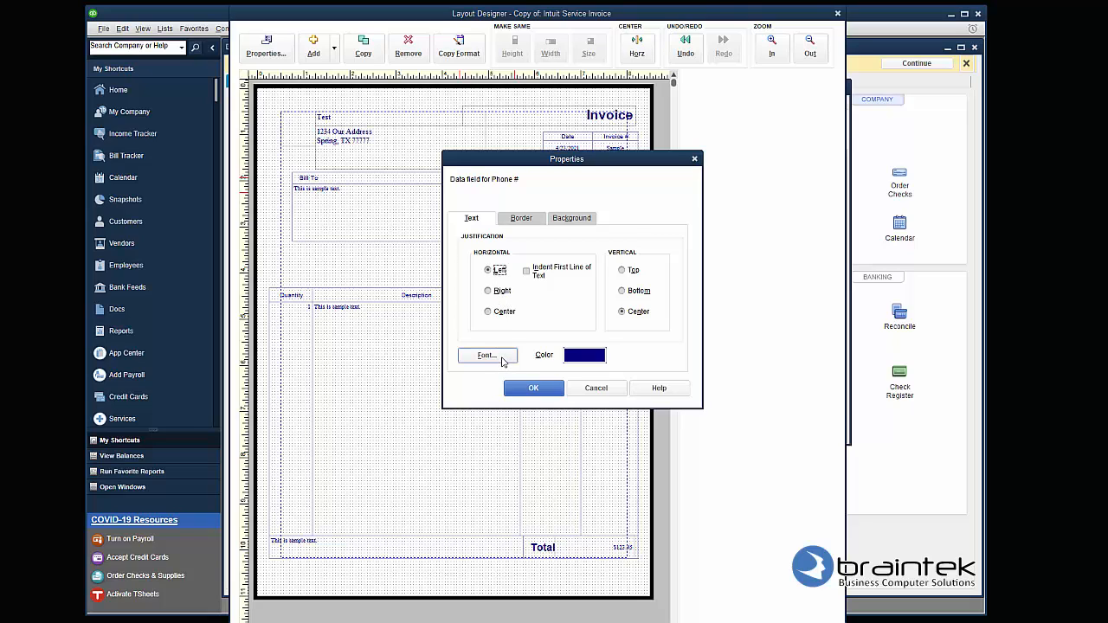
click(488, 356)
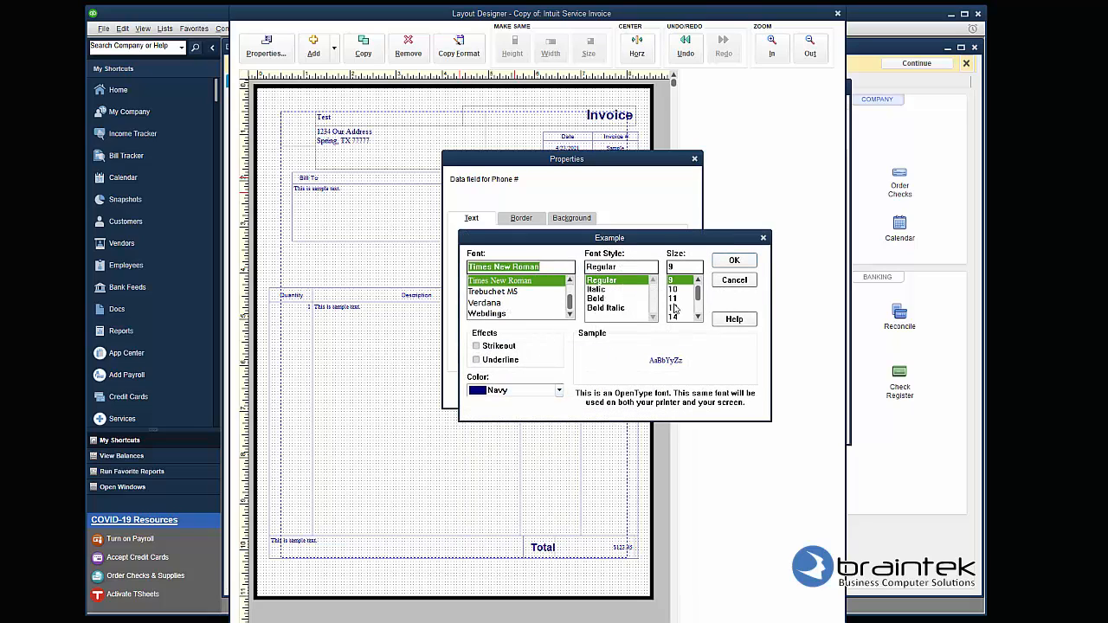
click(734, 261)
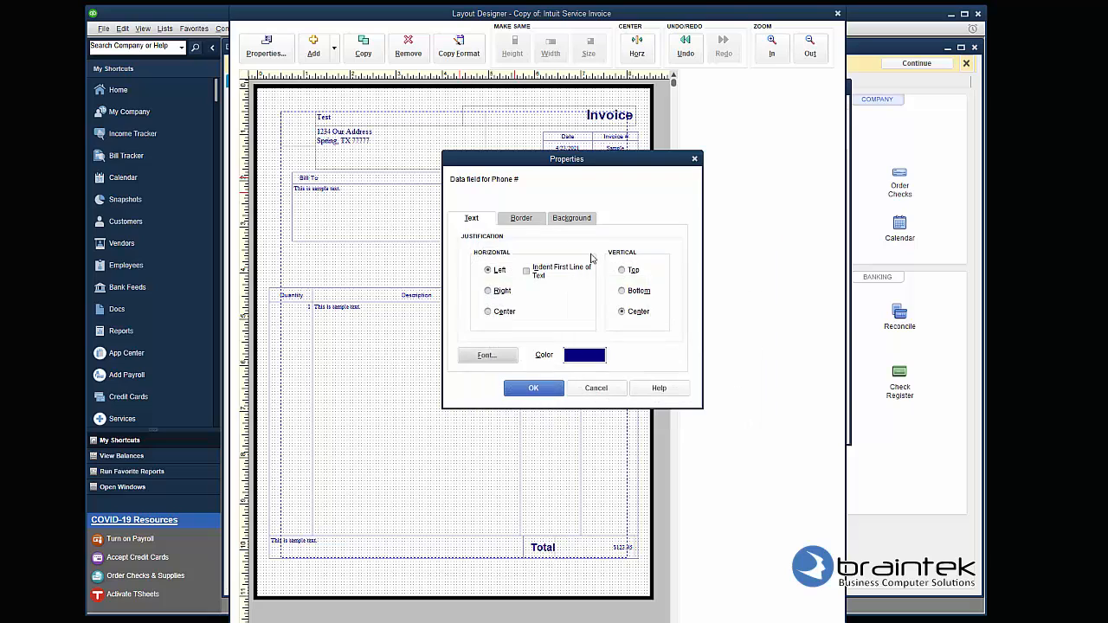
click(523, 219)
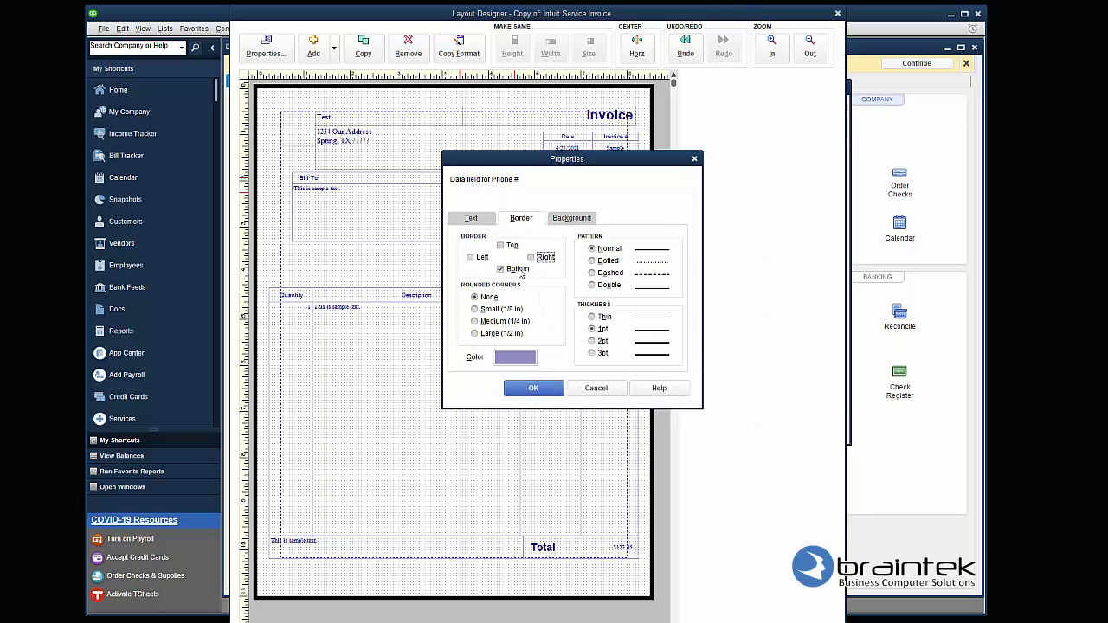
click(533, 388)
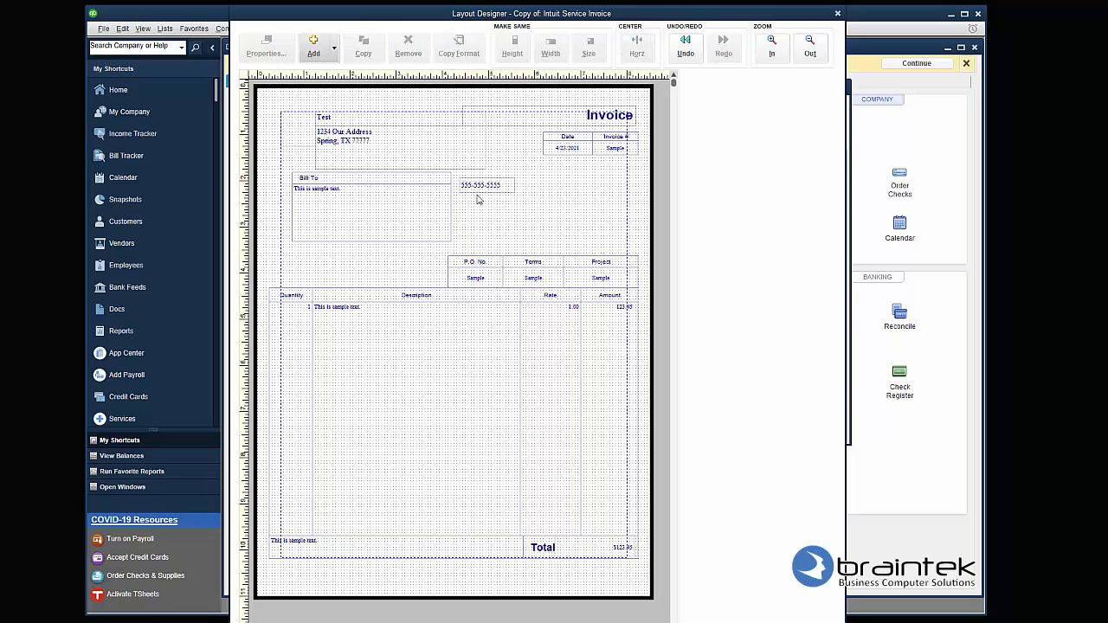
Place the phone number field directly beneath the last line of the company address, nudging it up into alignment.
drag(474, 191, 338, 160)
key(Up)
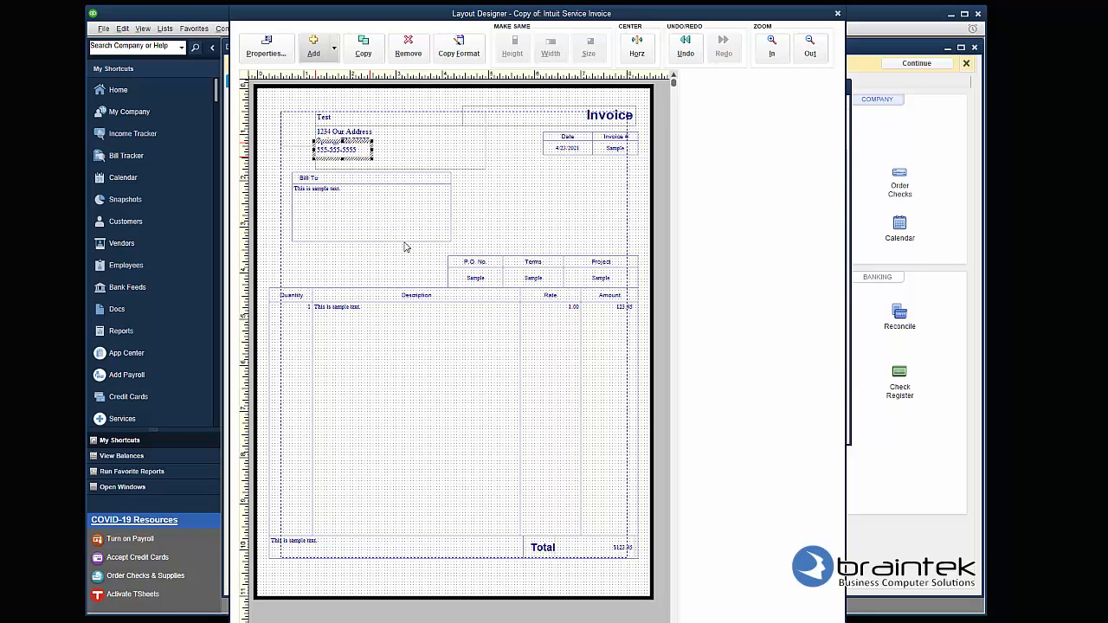
key(Up)
click(467, 216)
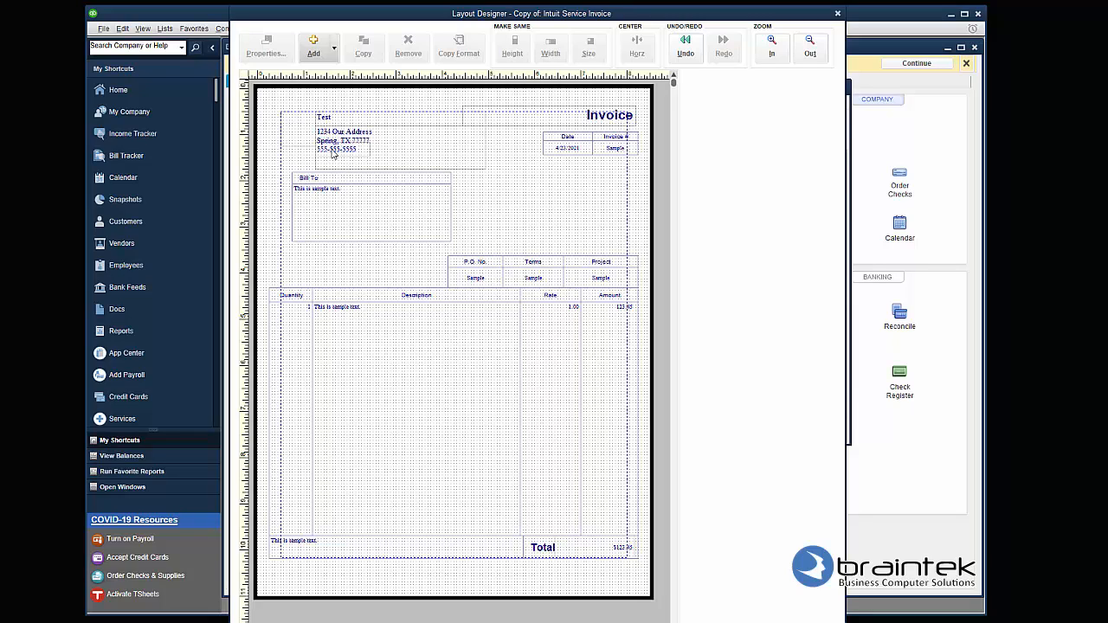
click(333, 153)
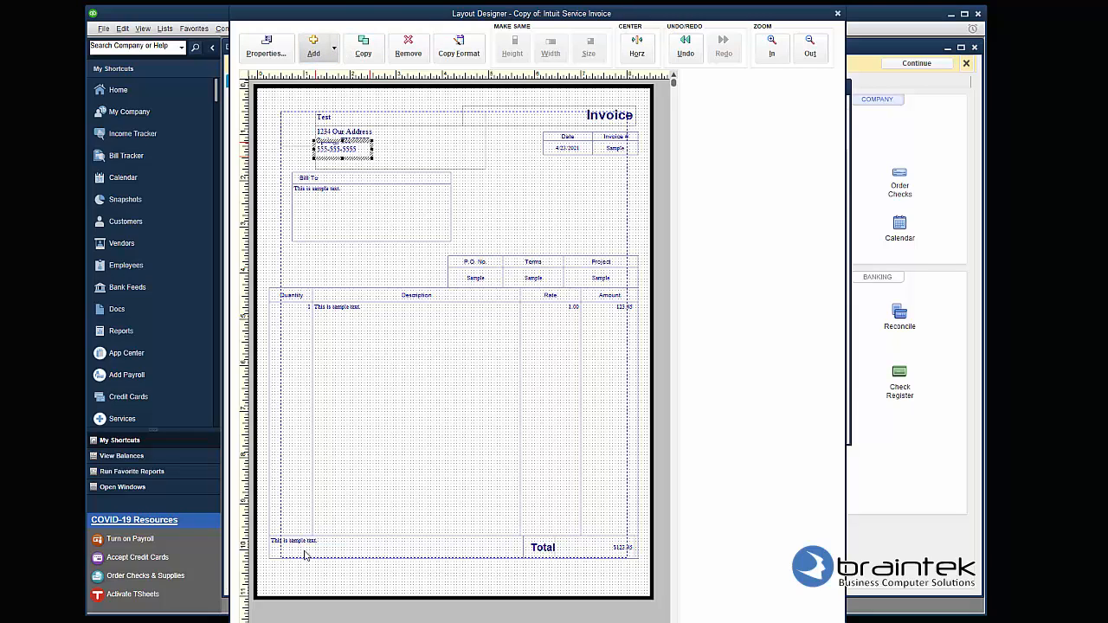
Add a text box reading "Have a wonderful day" in red Times New Roman, size 20.
click(322, 53)
click(322, 71)
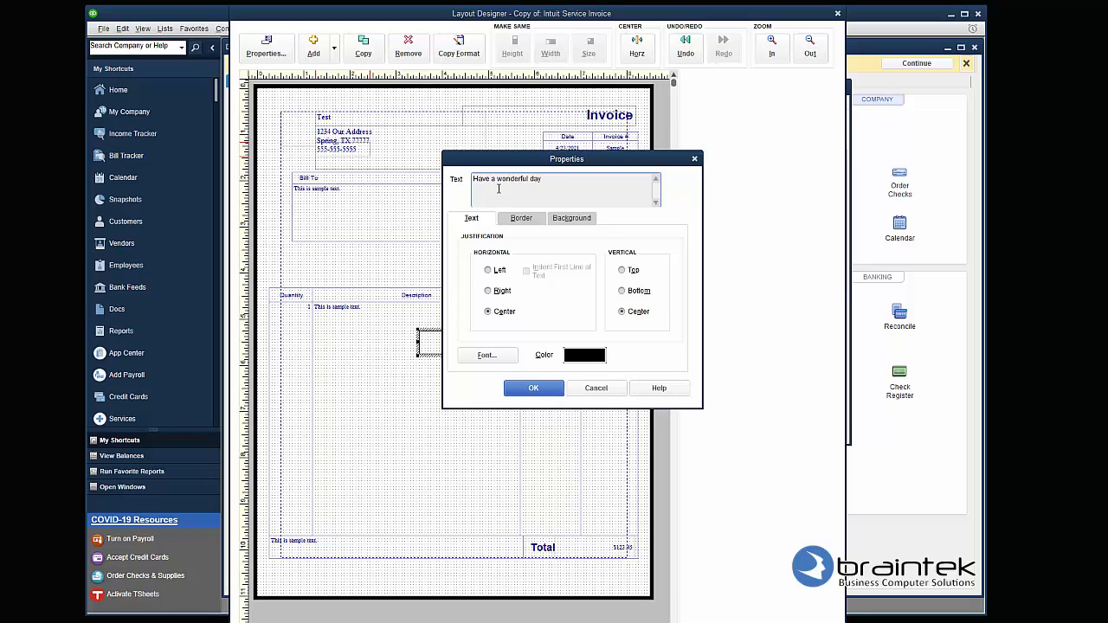
click(487, 355)
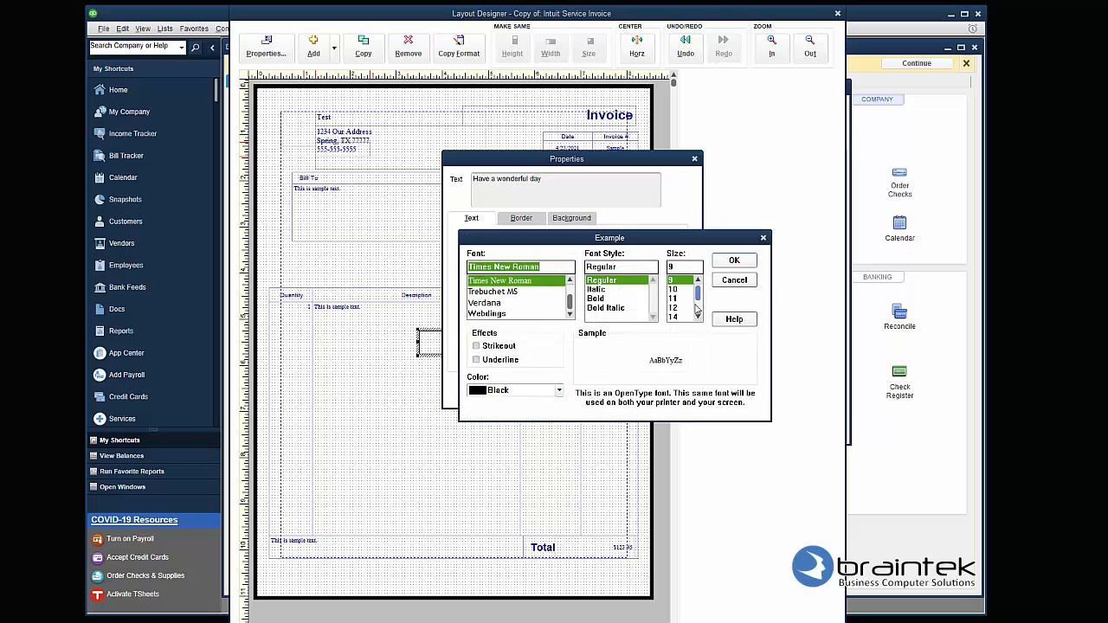
click(679, 318)
click(679, 318)
click(678, 316)
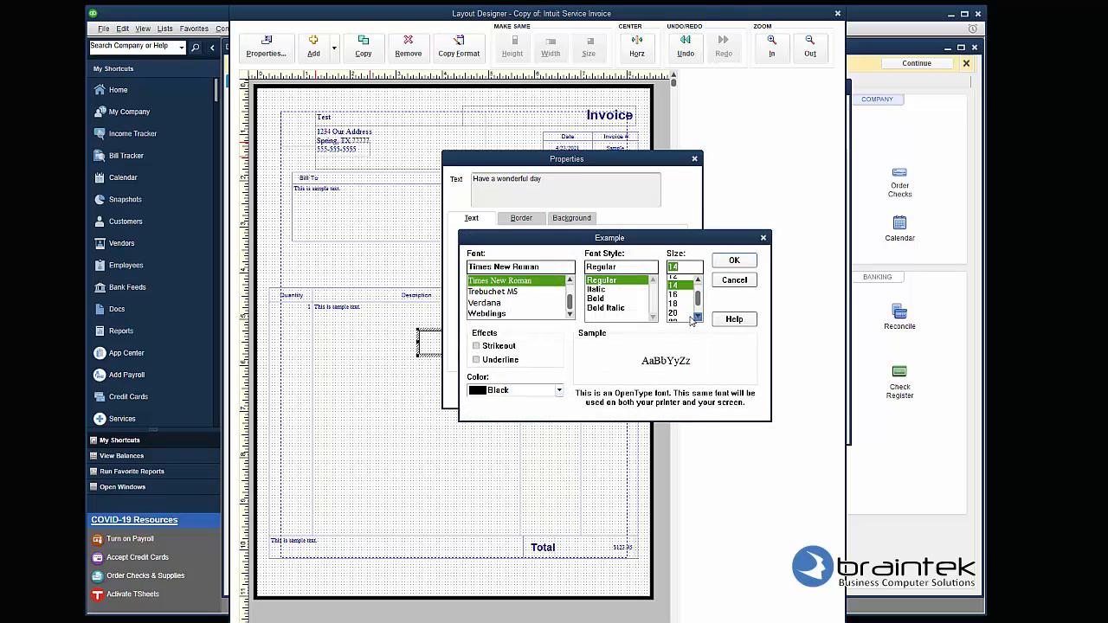
click(678, 316)
click(558, 390)
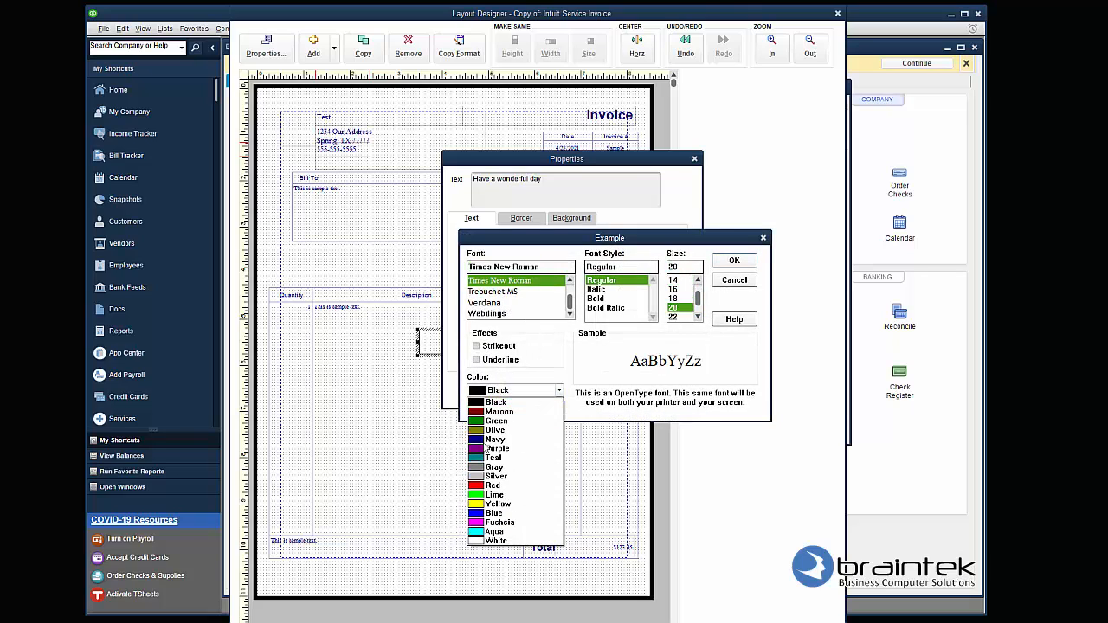
click(492, 485)
click(734, 260)
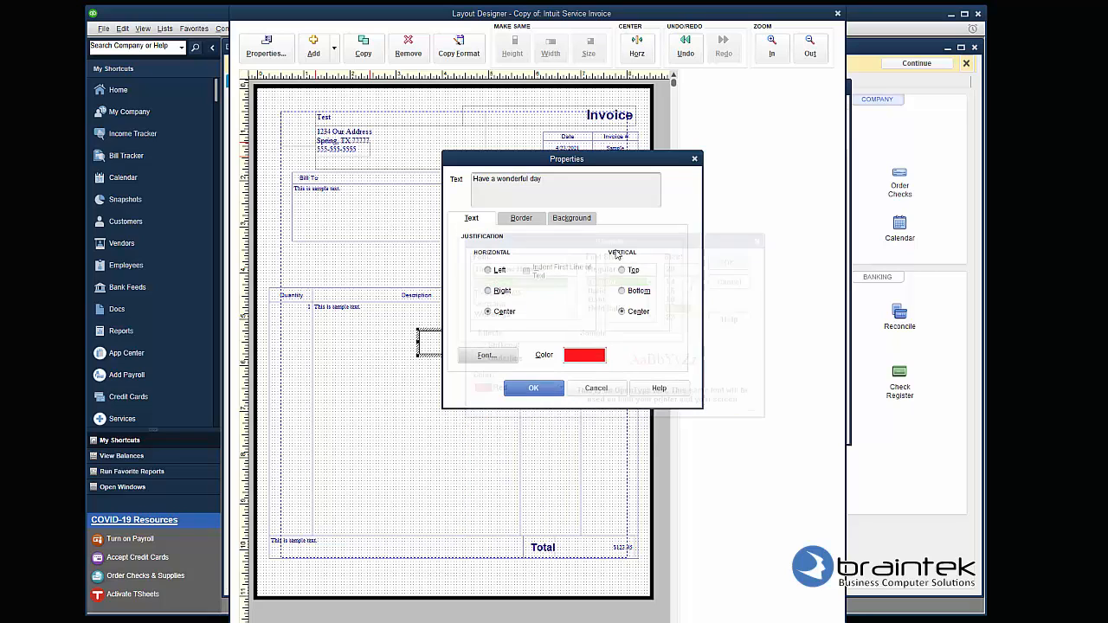
Remove all four borders from the "Have a wonderful day" text box and keep its text horizontally centered.
click(537, 218)
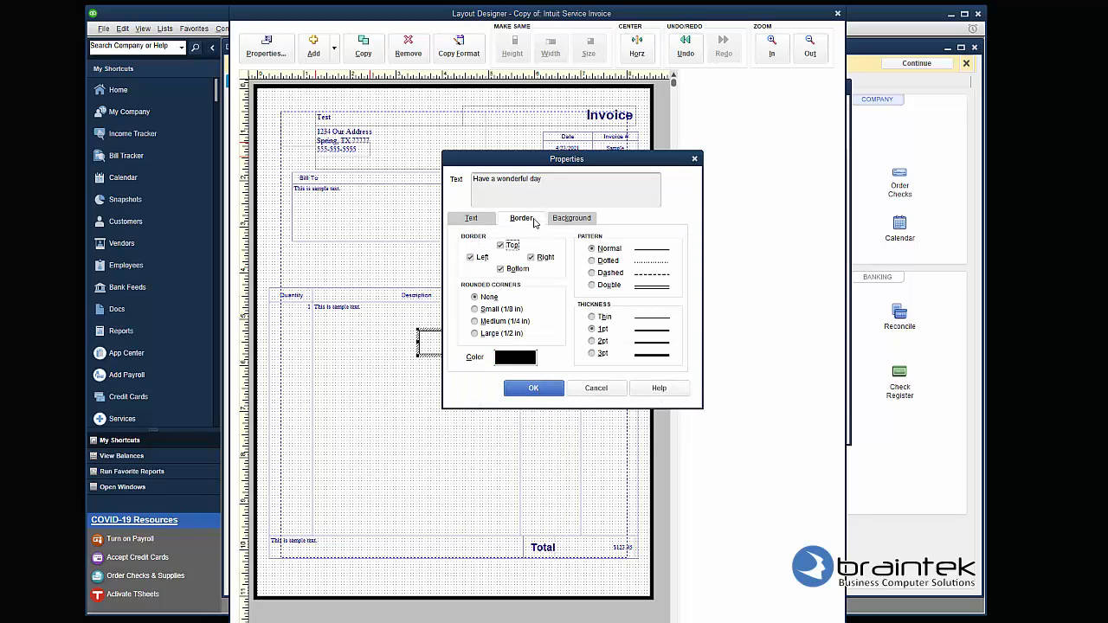
click(531, 261)
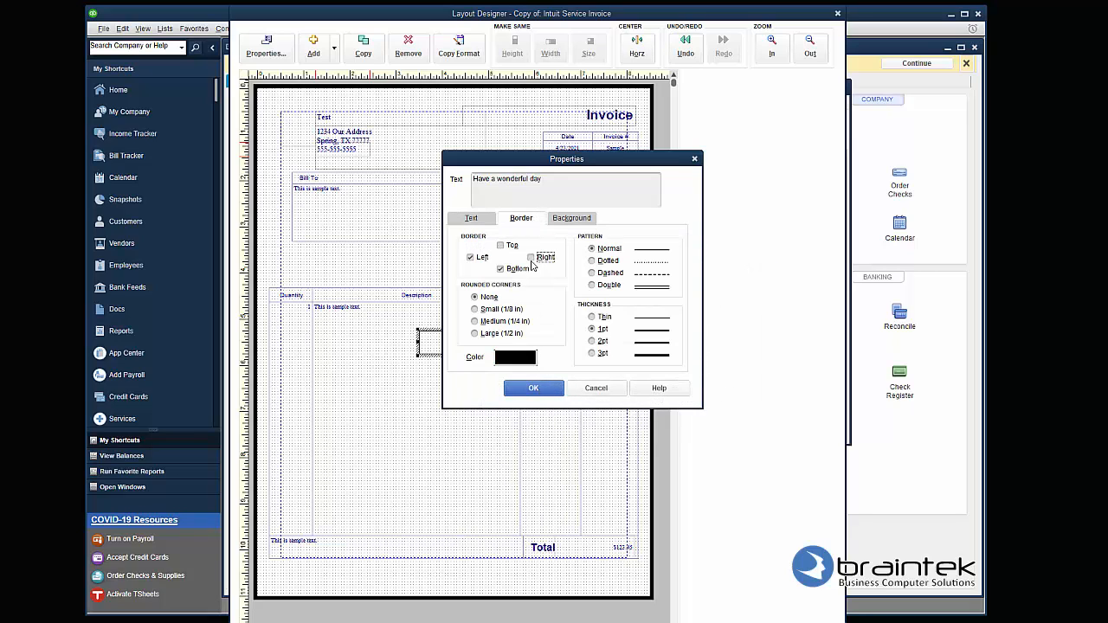
click(471, 257)
click(510, 269)
click(471, 218)
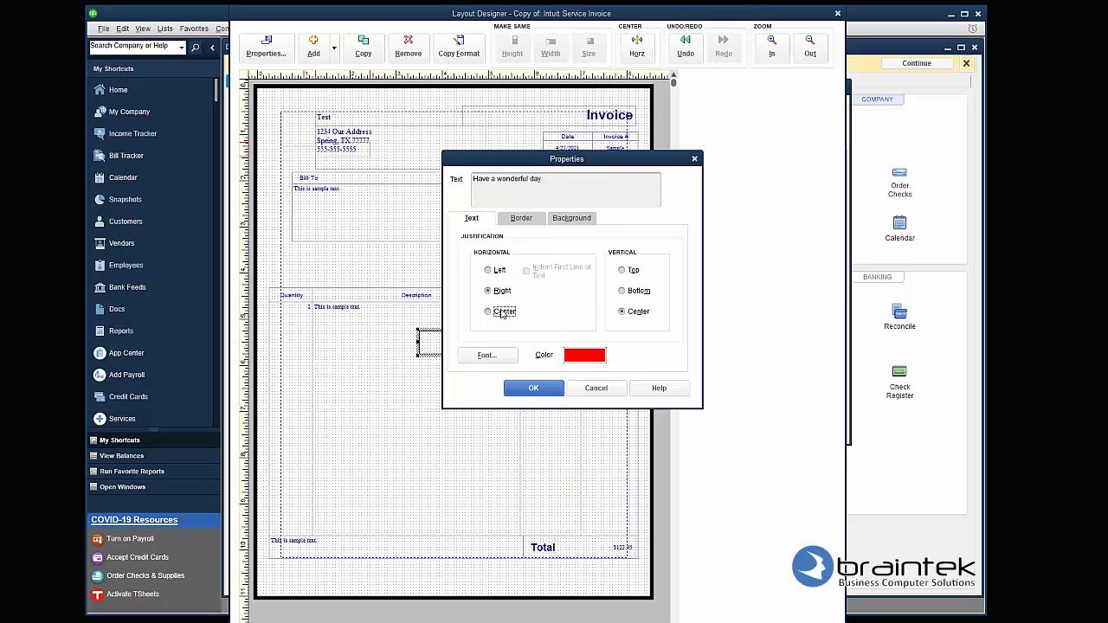
click(532, 397)
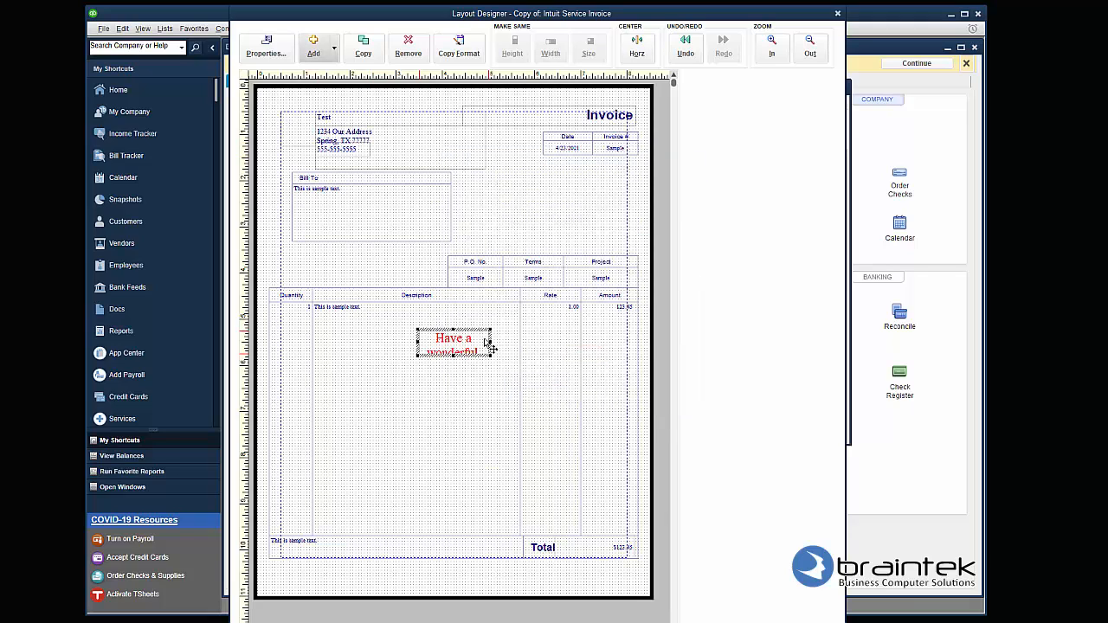
Resize the "Have a wonderful day" box to about 3.00 x 0.38, placing it beneath the invoice table and centering it horizontally on the page.
drag(490, 346, 561, 350)
drag(490, 352, 456, 573)
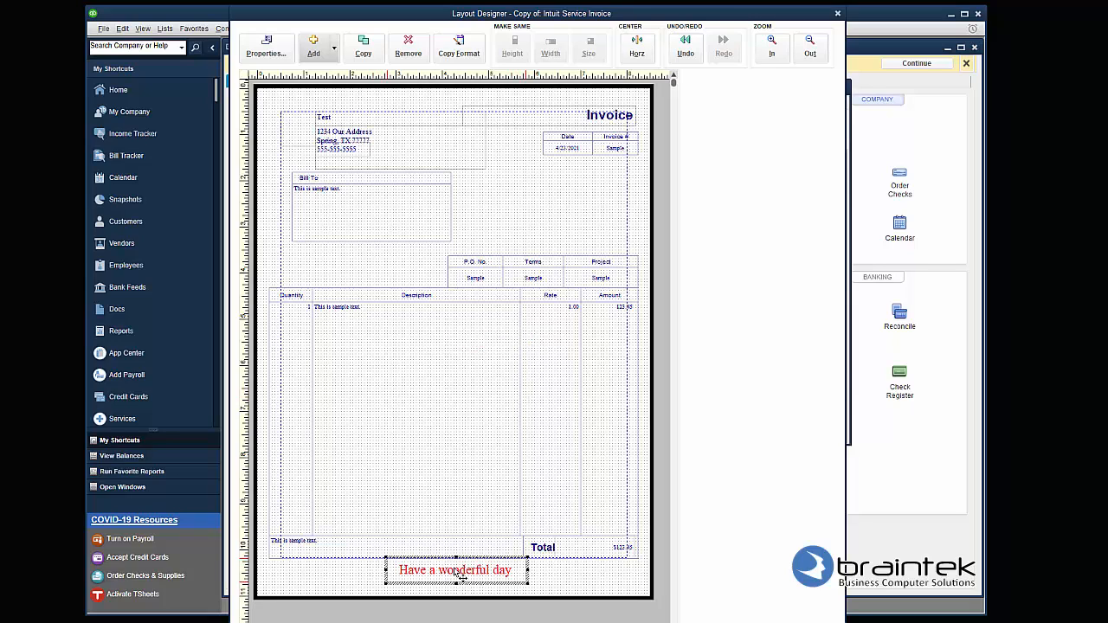
click(635, 46)
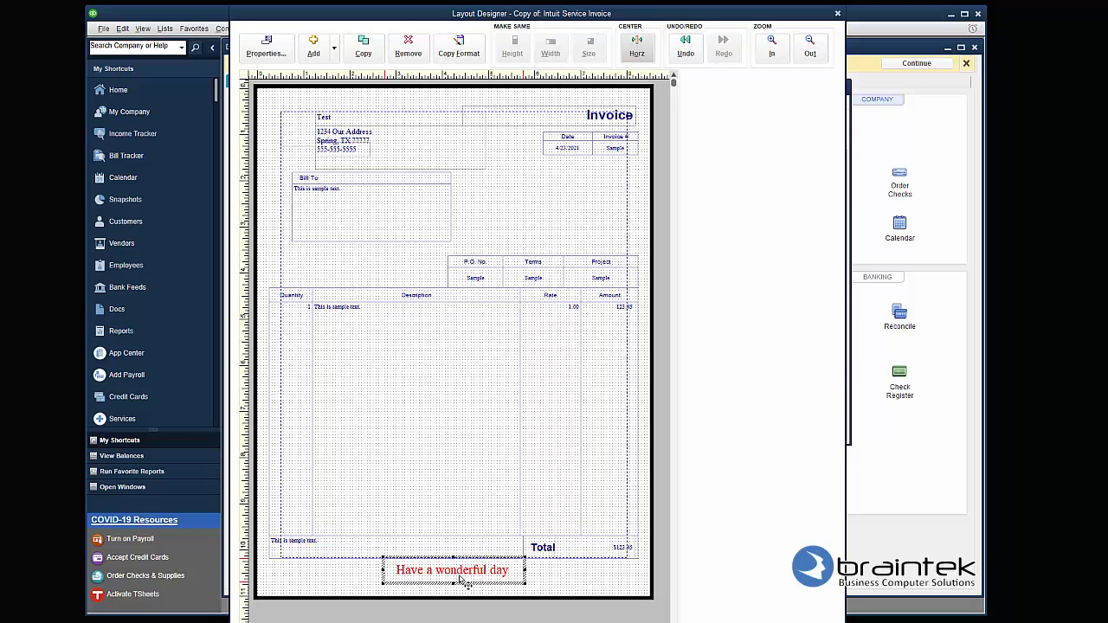
drag(452, 582, 452, 577)
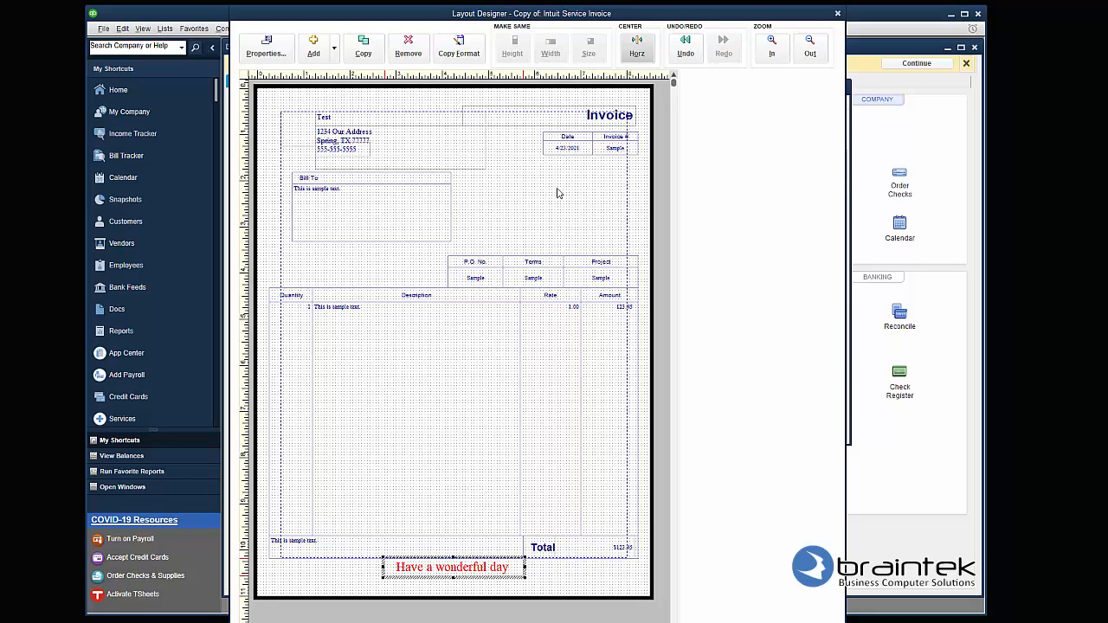
Turn on the envelope window display and accept the layout changes.
drag(563, 18, 563, 0)
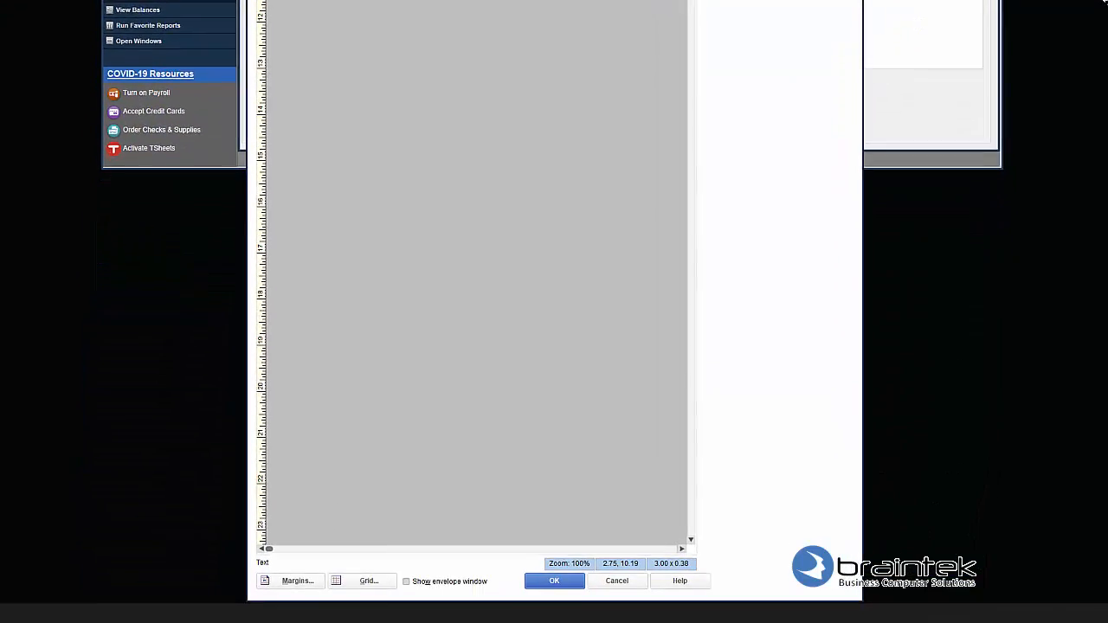
click(453, 581)
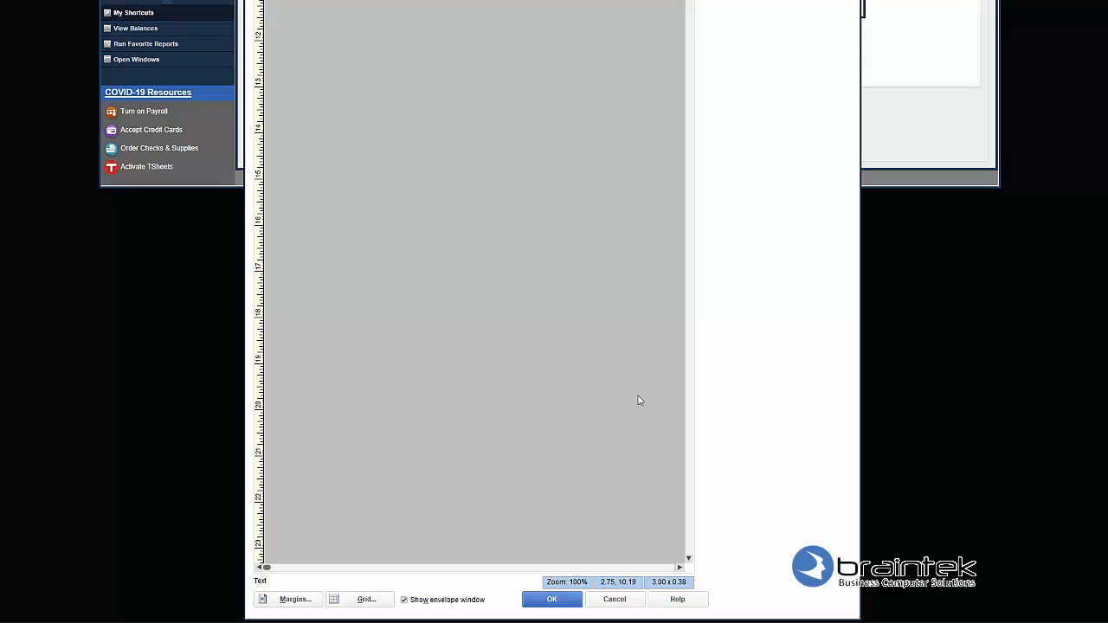
click(551, 599)
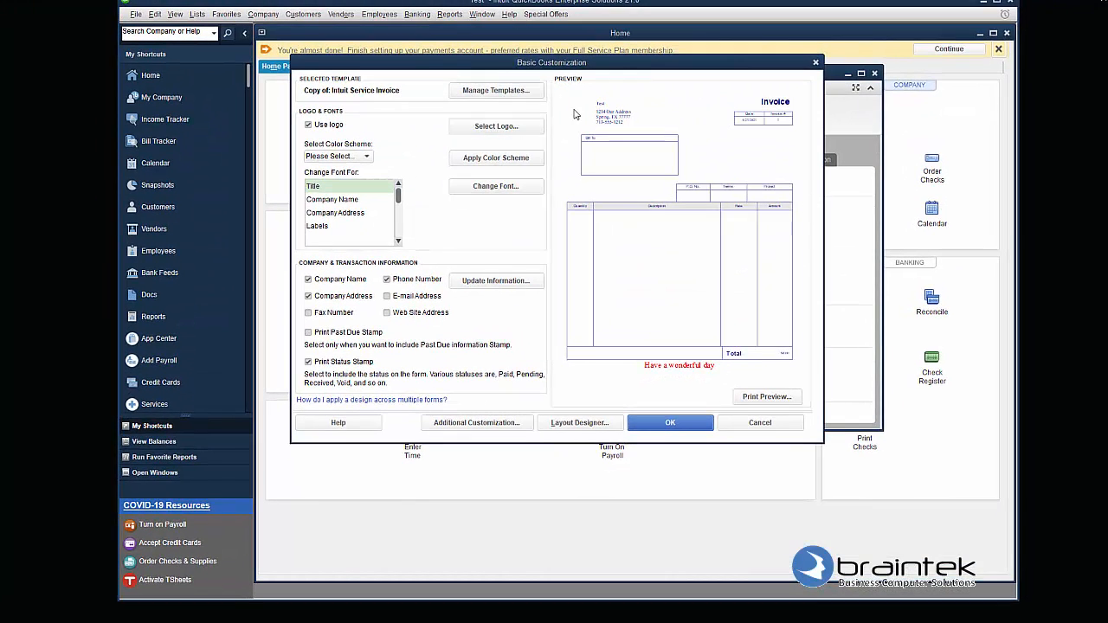
Set Logo-Only_120.png from the Pictures folder as the template's logo.
click(533, 130)
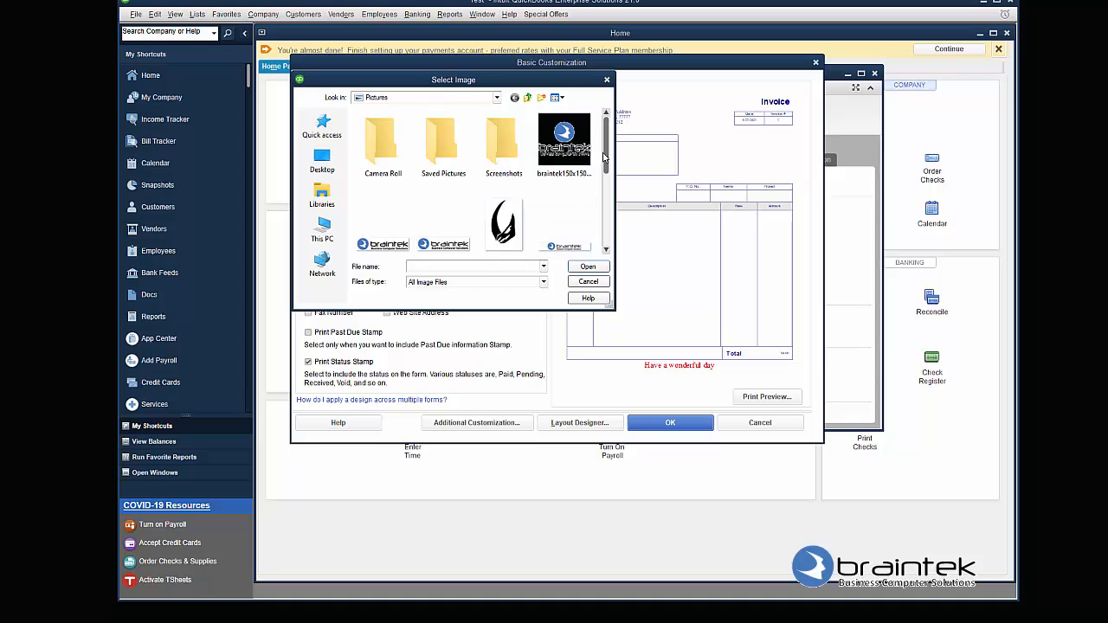
drag(603, 156, 605, 215)
click(504, 164)
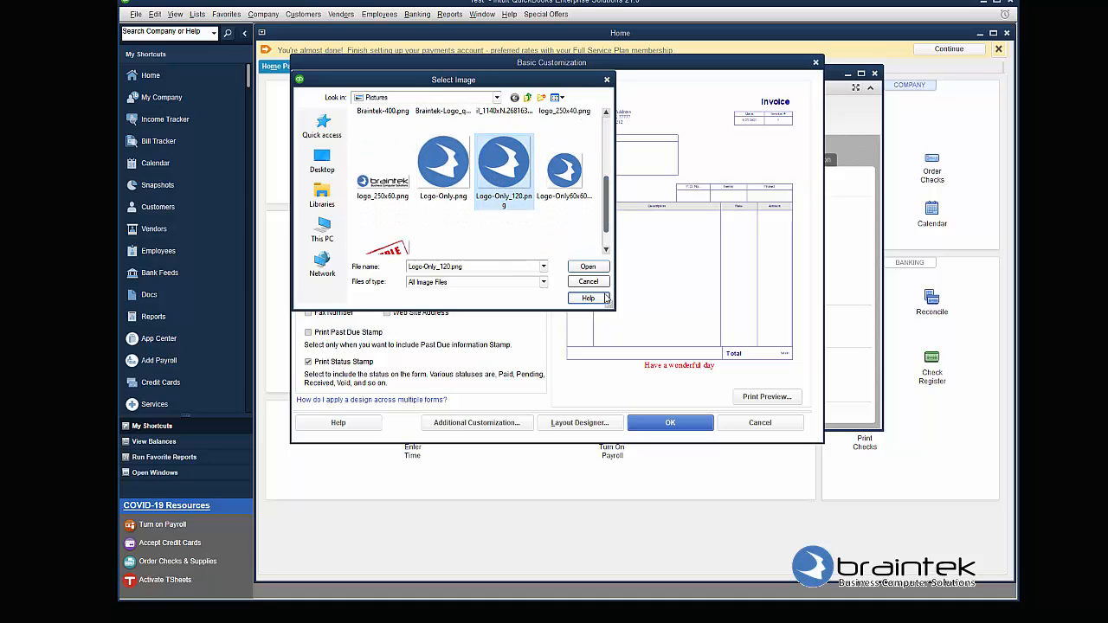
click(587, 267)
click(557, 189)
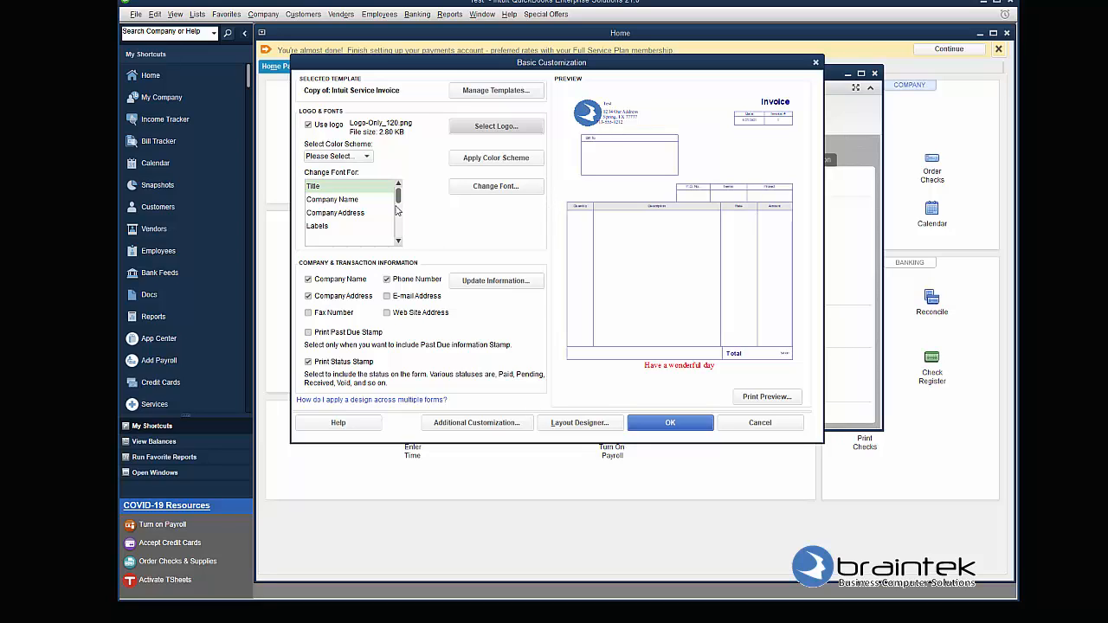
In the template layout, shift the phone number field sideways clear of the logo, aligning it with the company address.
click(576, 424)
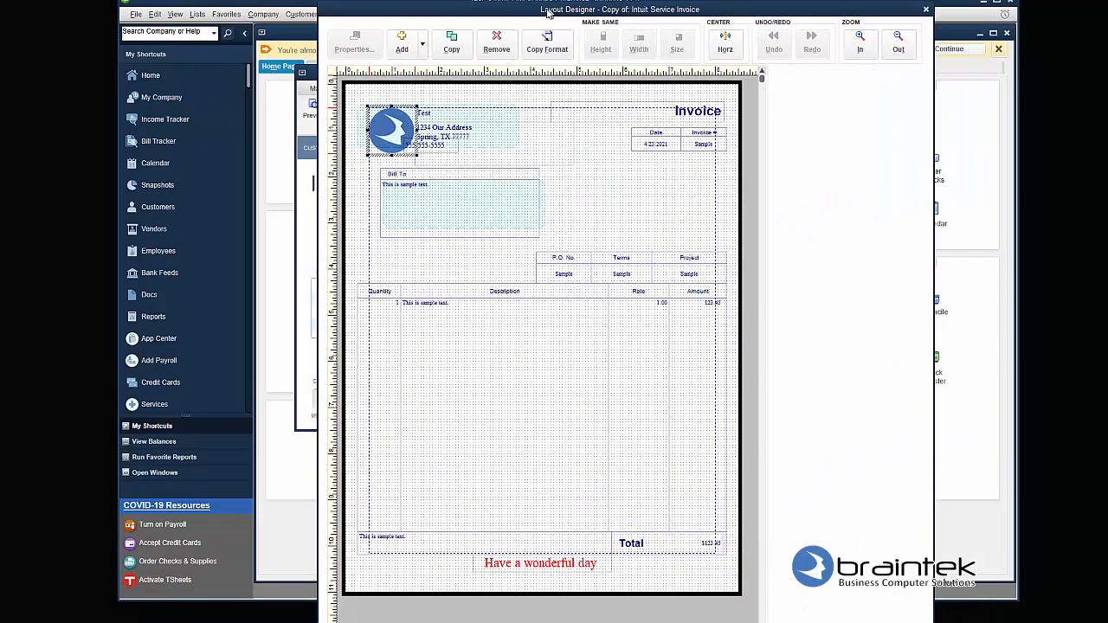
key(Right)
key(Right)
key(Right)
key(Right)
key(Right)
key(Right)
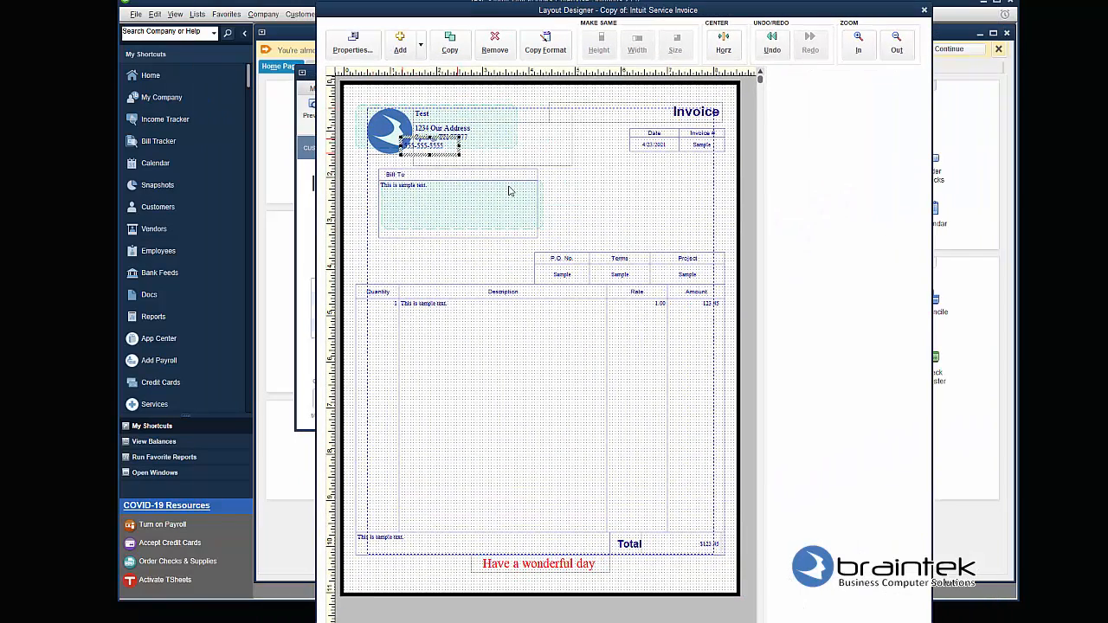
key(Right)
key(Right)
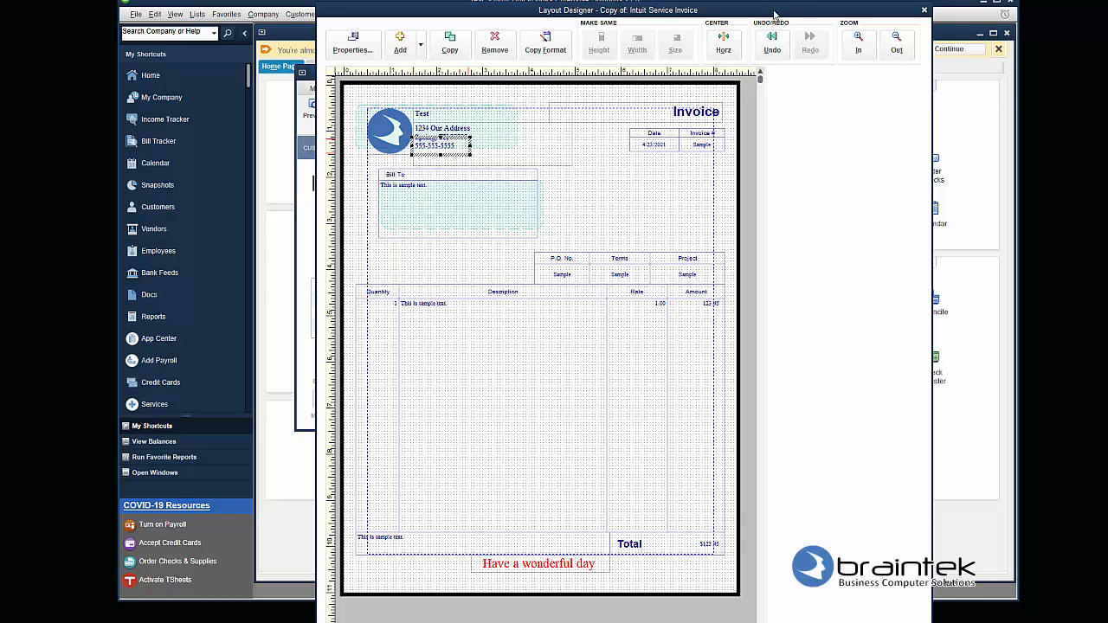
drag(775, 15, 762, 0)
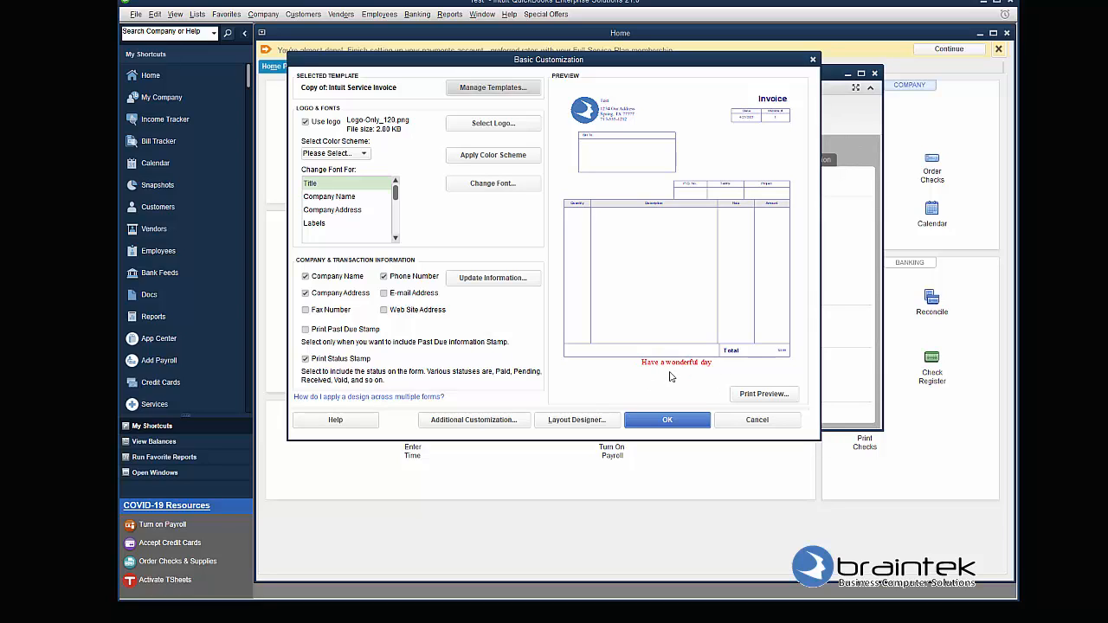
Examine the full invoice in print preview, and accept the basic customization.
click(773, 394)
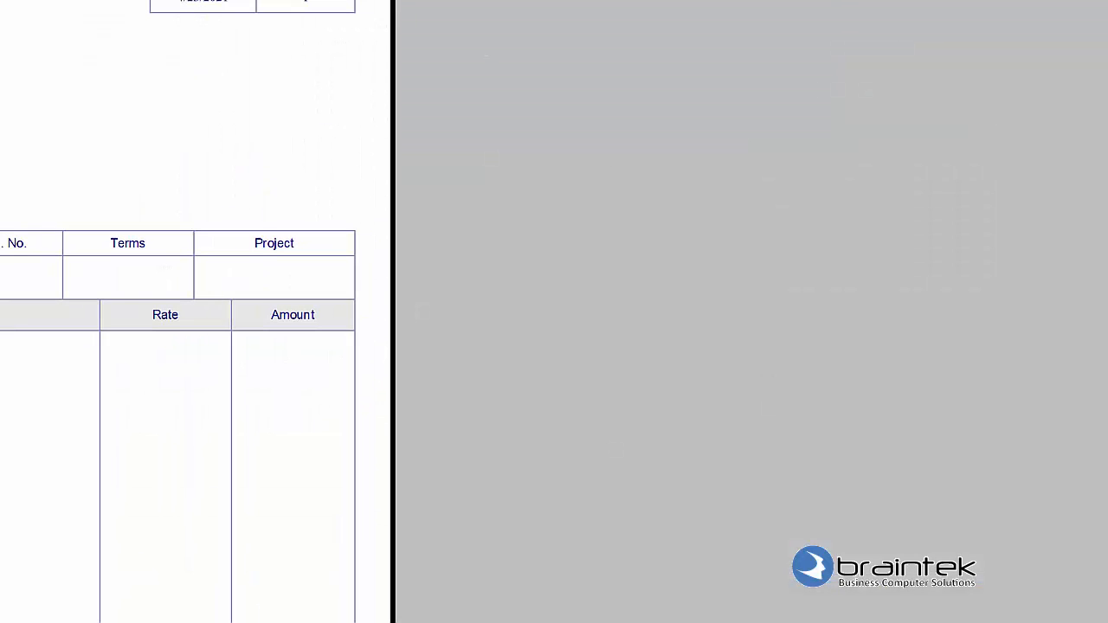
drag(1107, 1, 151, 185)
drag(61, 196, 810, 7)
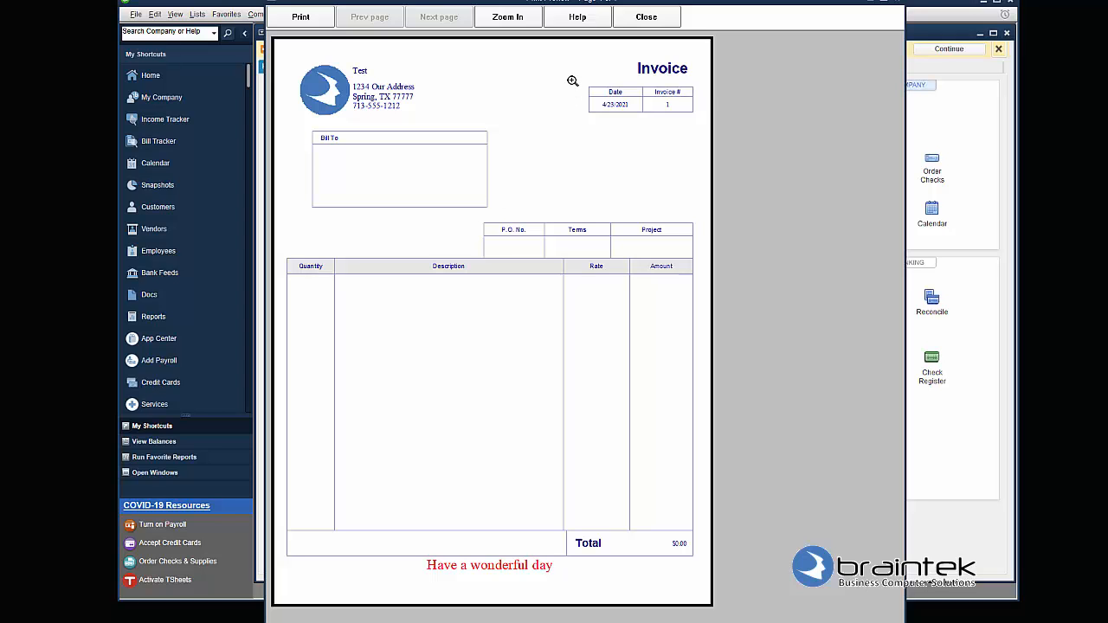
click(649, 19)
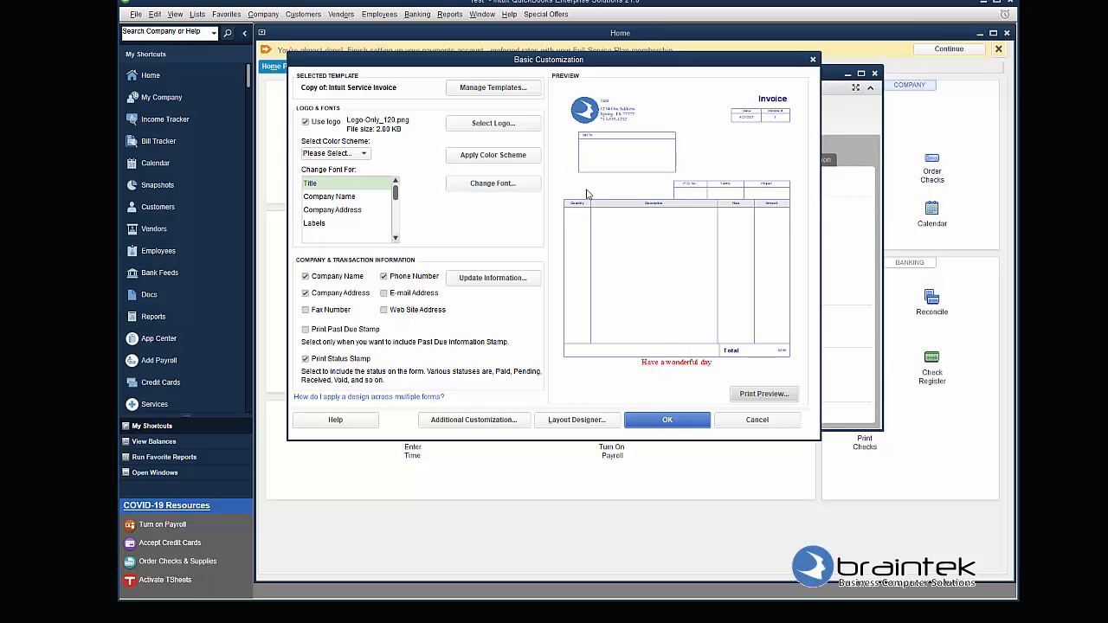
click(669, 420)
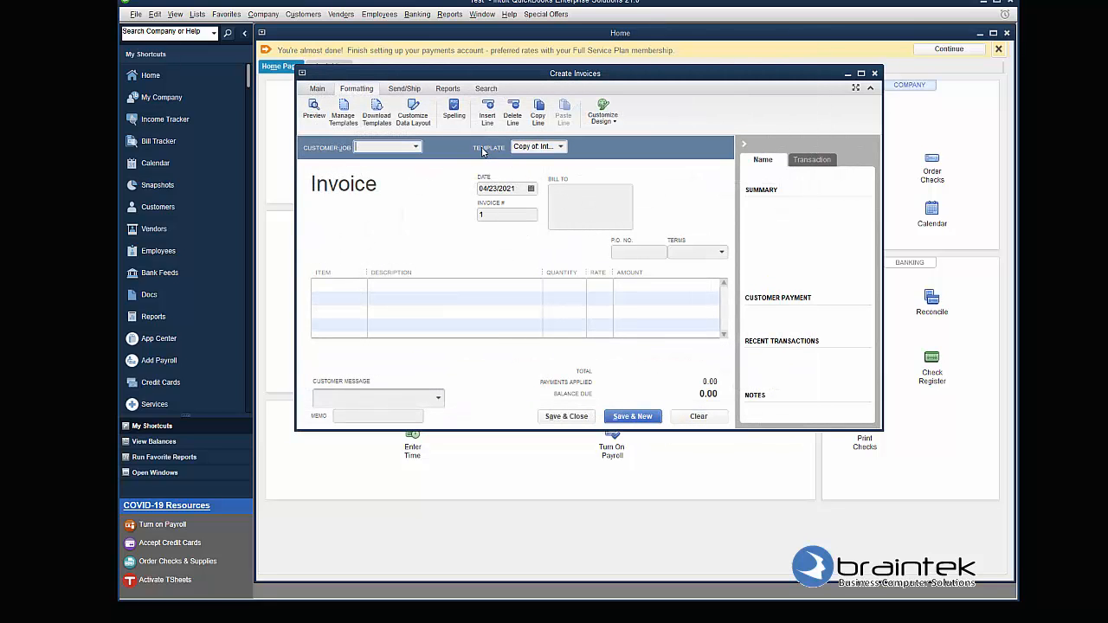
Choose Copy of: Intuit Service Invoice as the invoice's template and open the template manager.
click(560, 147)
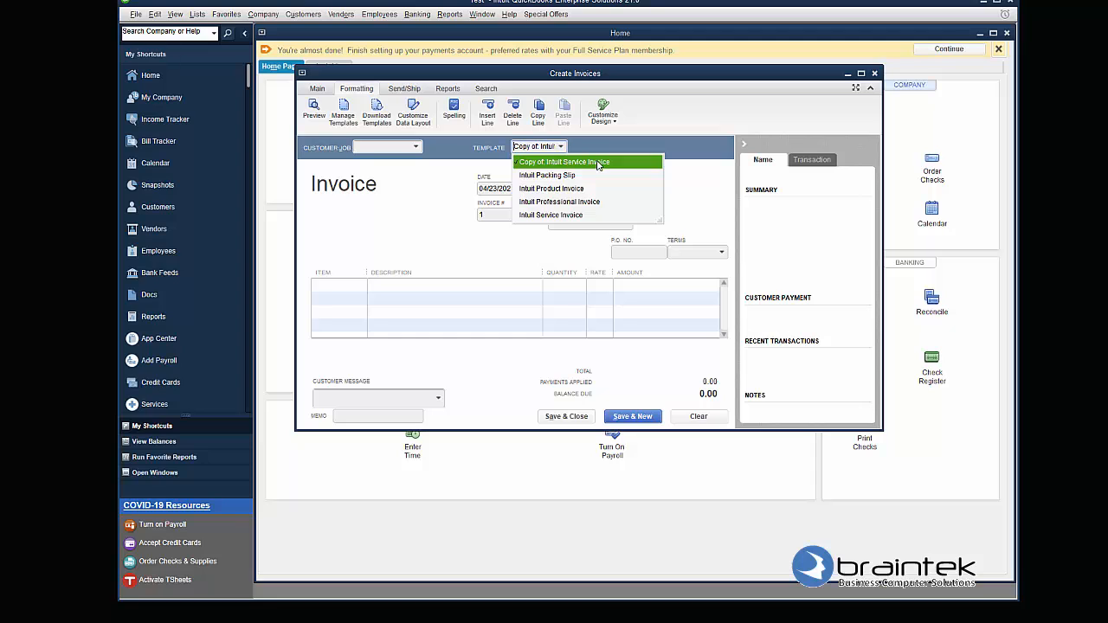
click(599, 163)
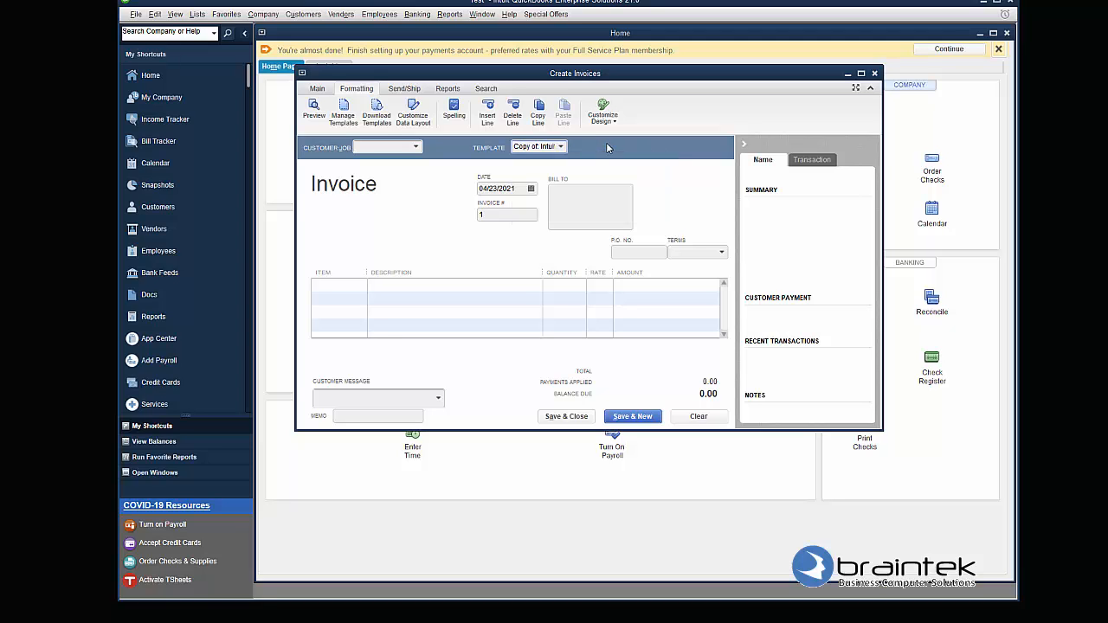
click(344, 113)
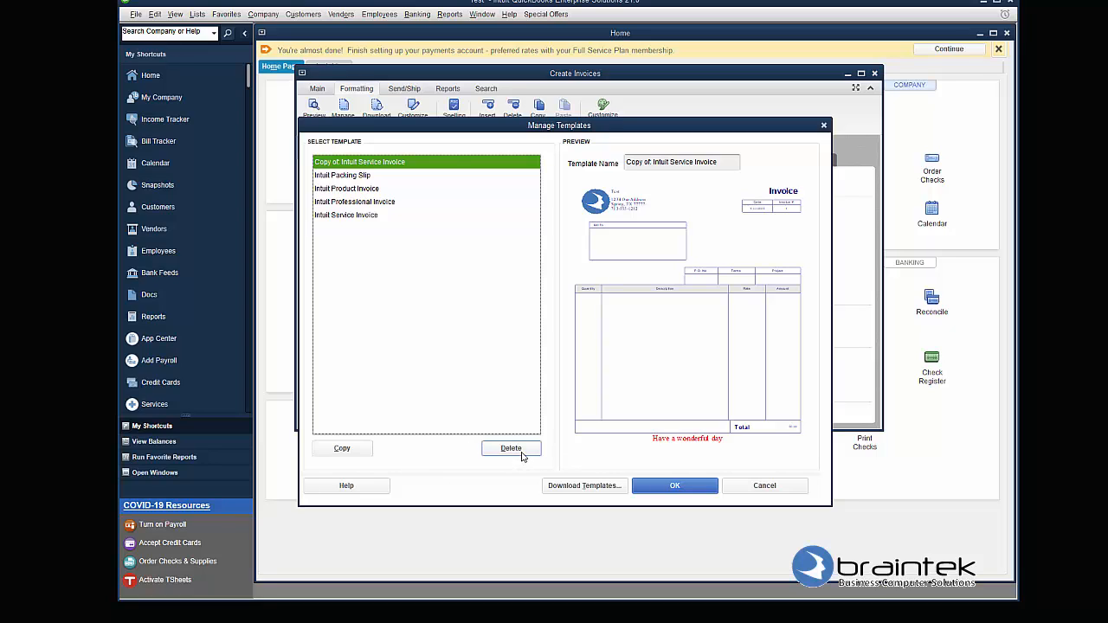
Duplicate the Copy of: Intuit Service Invoice template and delete the duplicate.
click(355, 448)
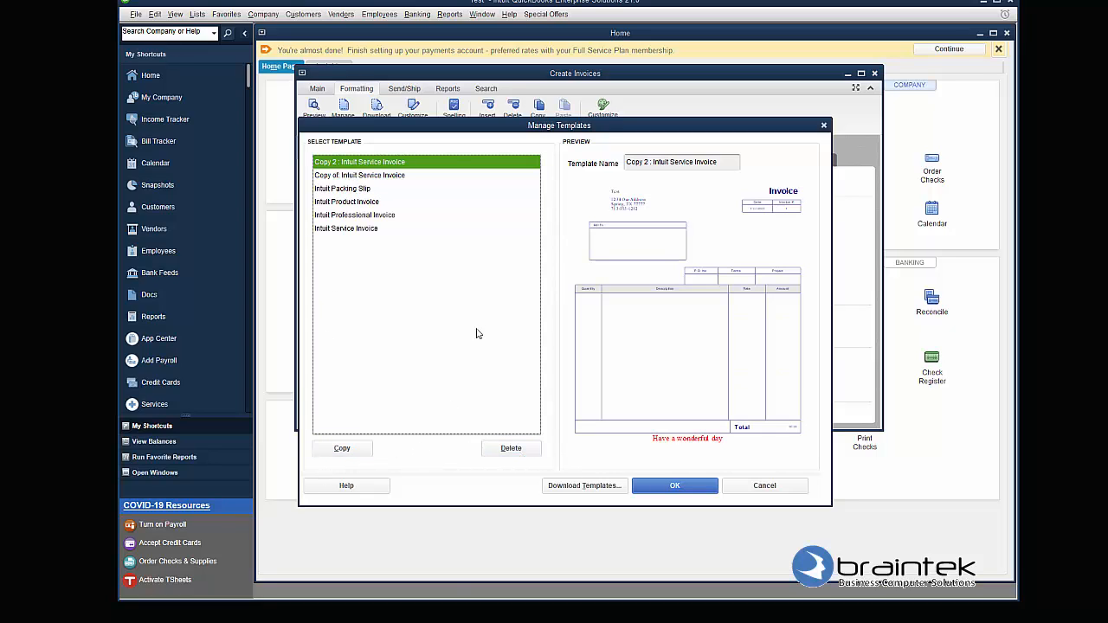
click(510, 448)
click(575, 155)
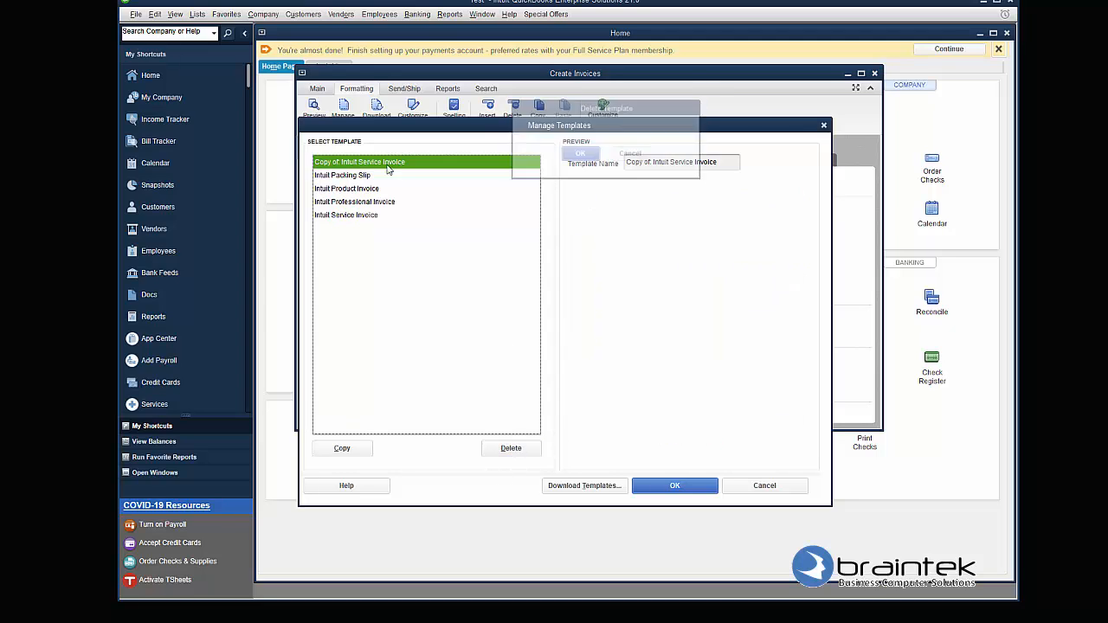
Rename the customized template to "Braintek Template", save it and check for it among the invoice's template choices.
drag(723, 162, 614, 161)
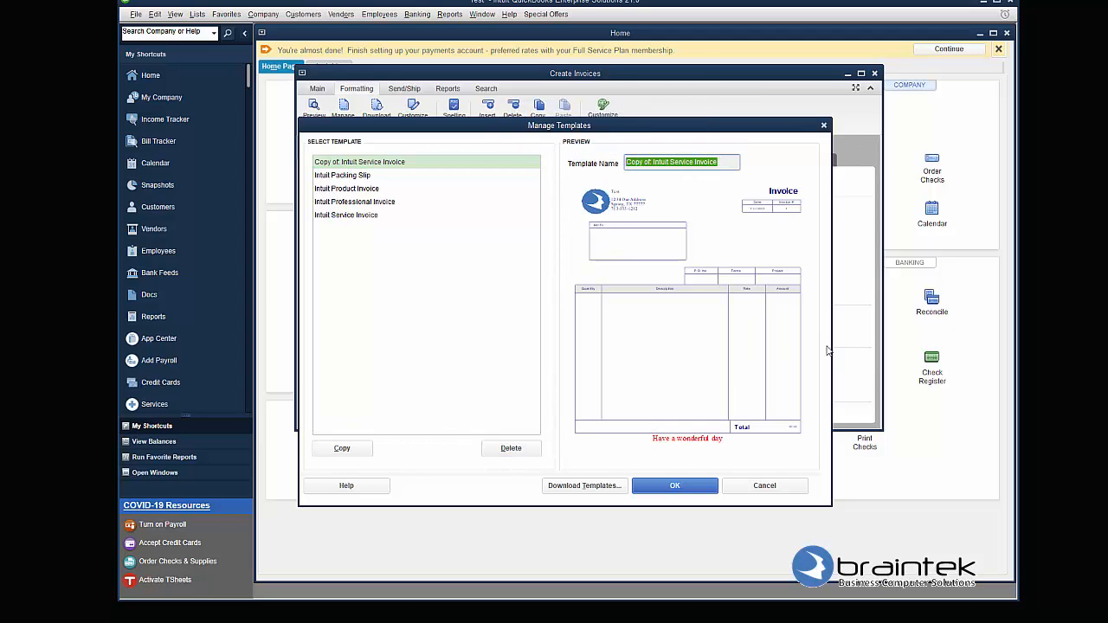
text(Braintek Template)
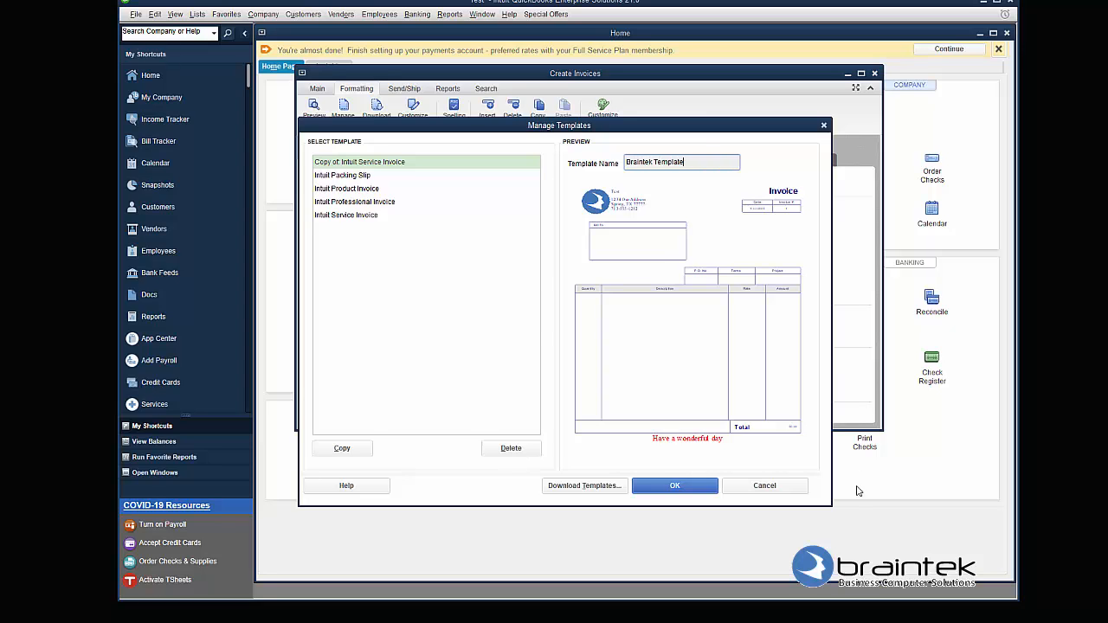
click(705, 486)
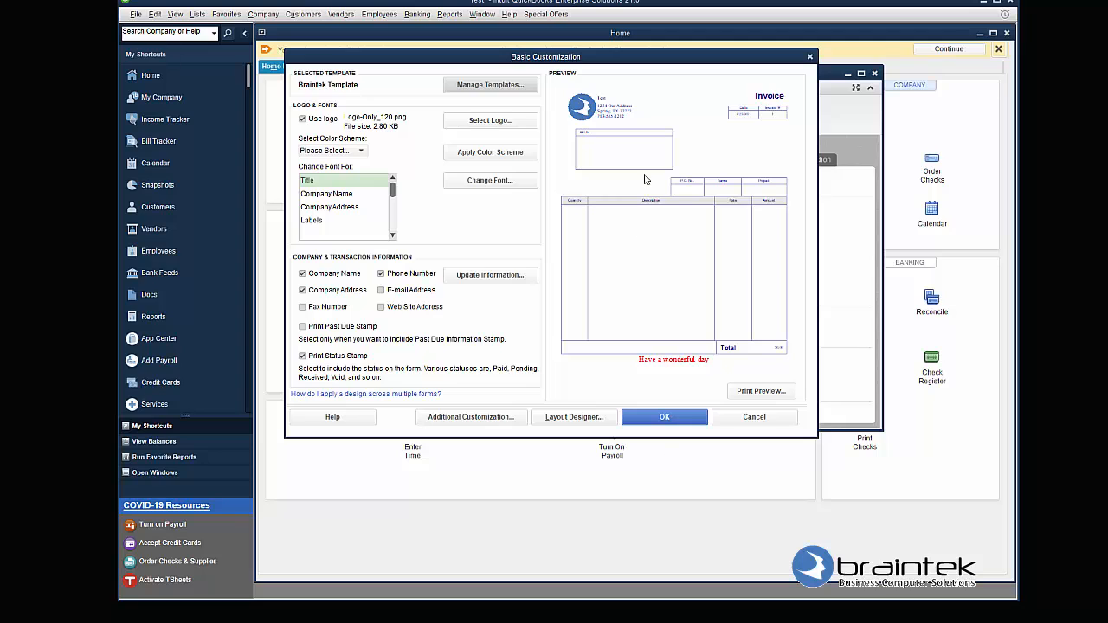
click(683, 413)
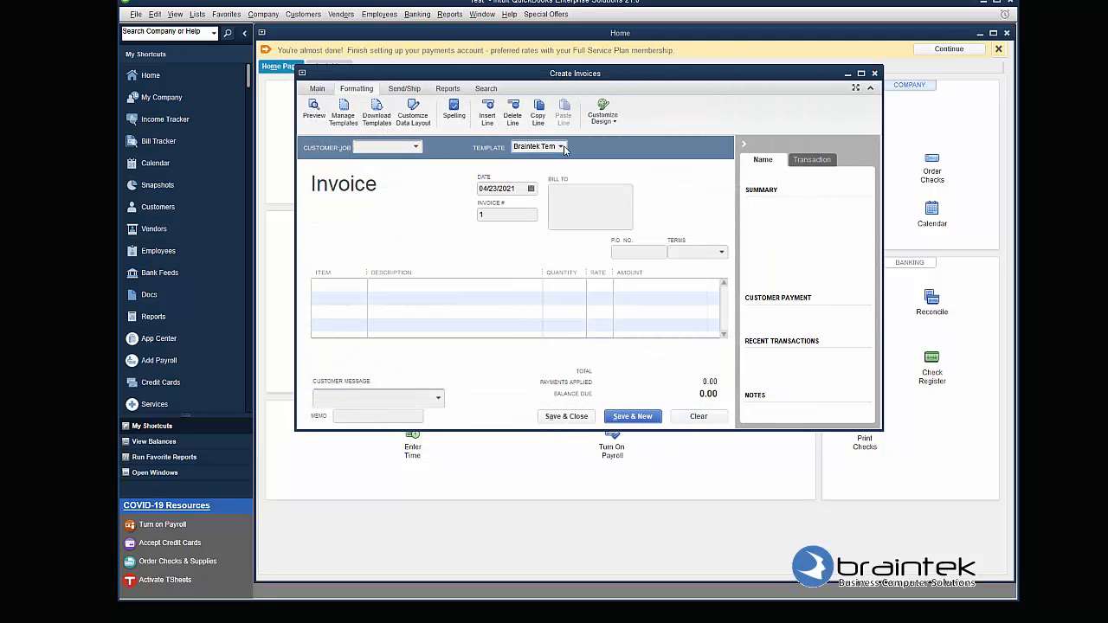
click(562, 147)
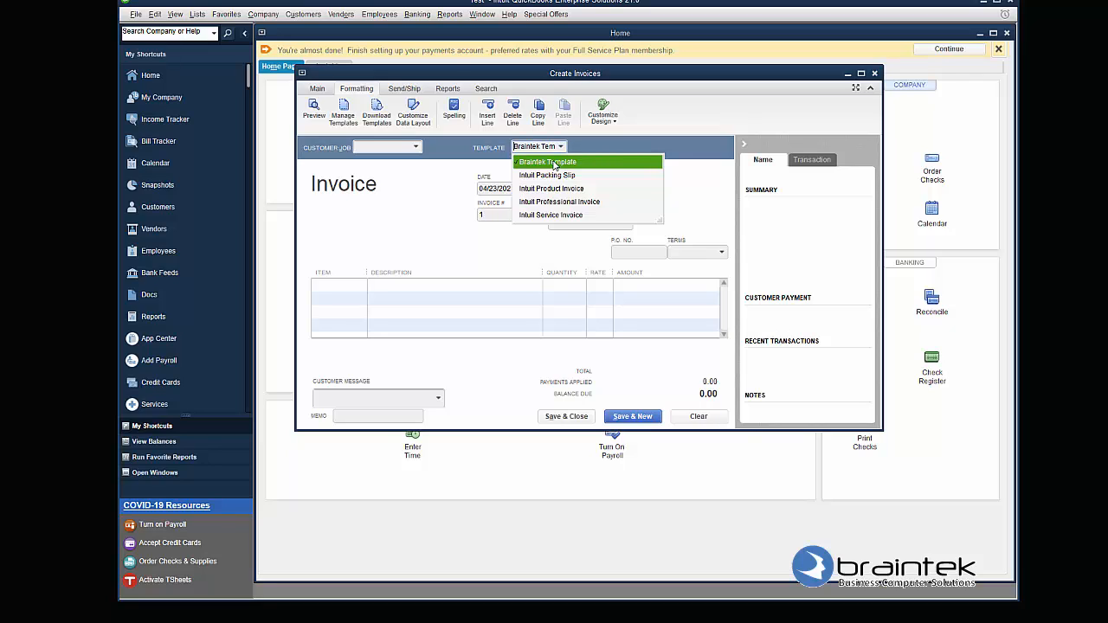
click(461, 176)
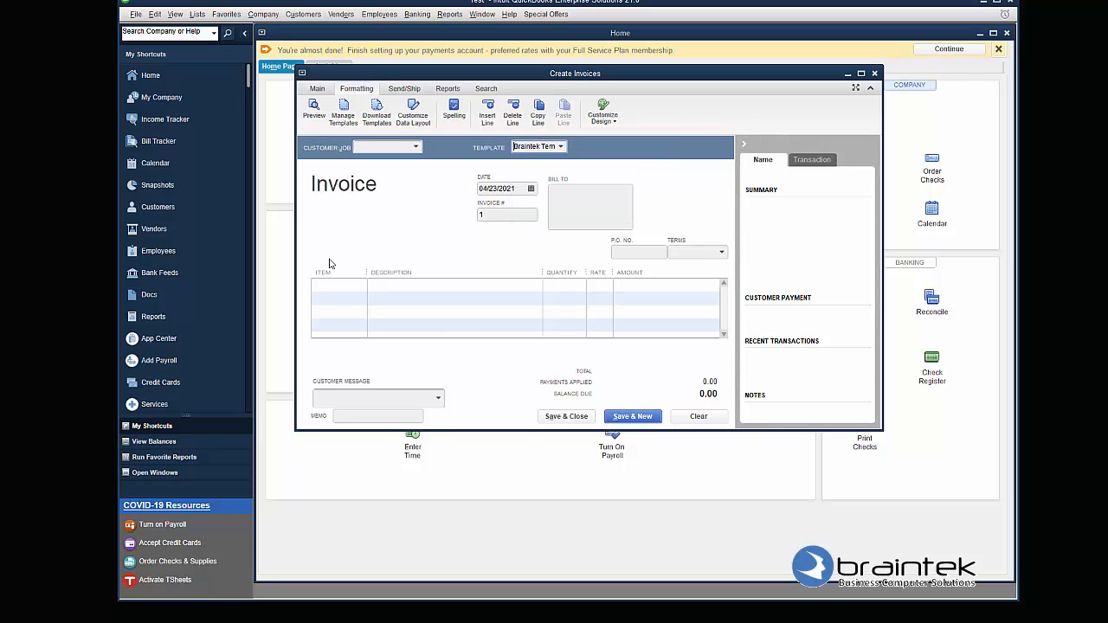